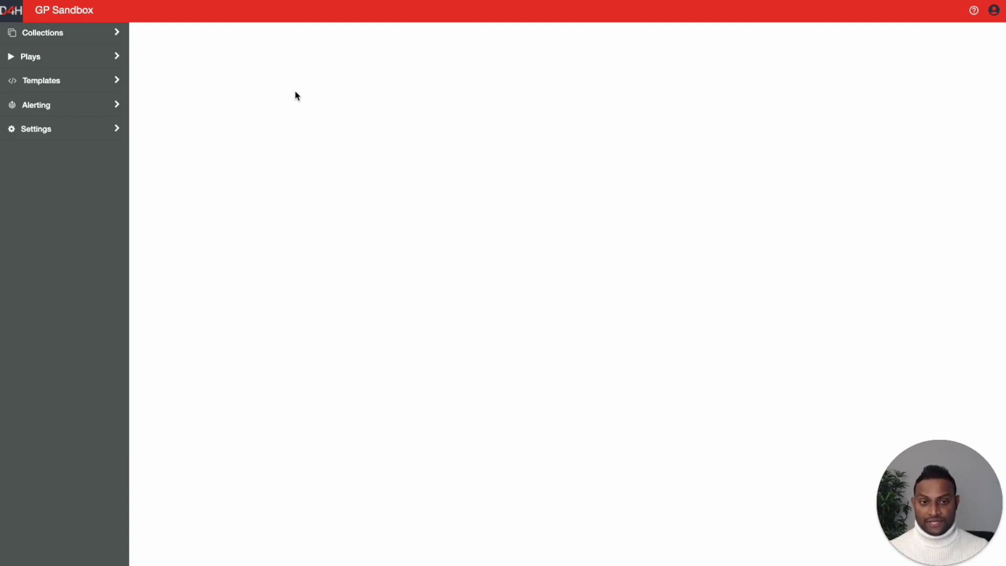
# - Open the Personnel collection and choose Import from the list's ⋮ actions menu
pyautogui.click(48, 35)
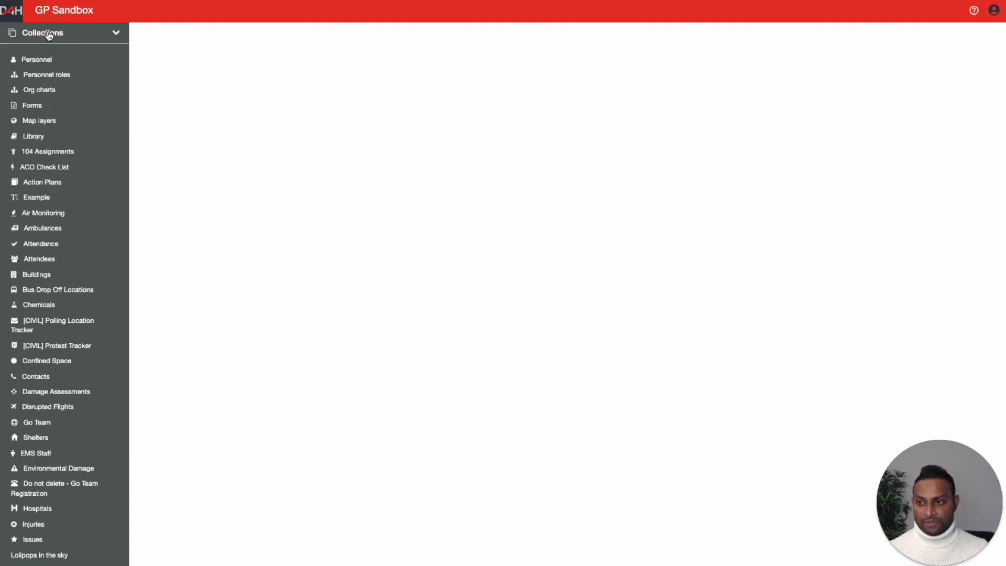
pyautogui.click(43, 64)
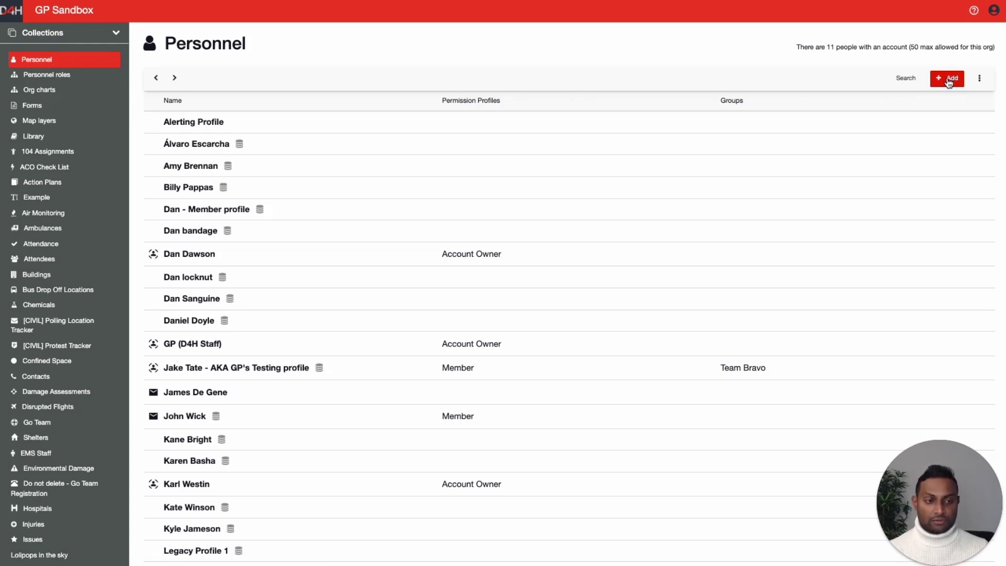
pyautogui.scroll(-1, 805, 164)
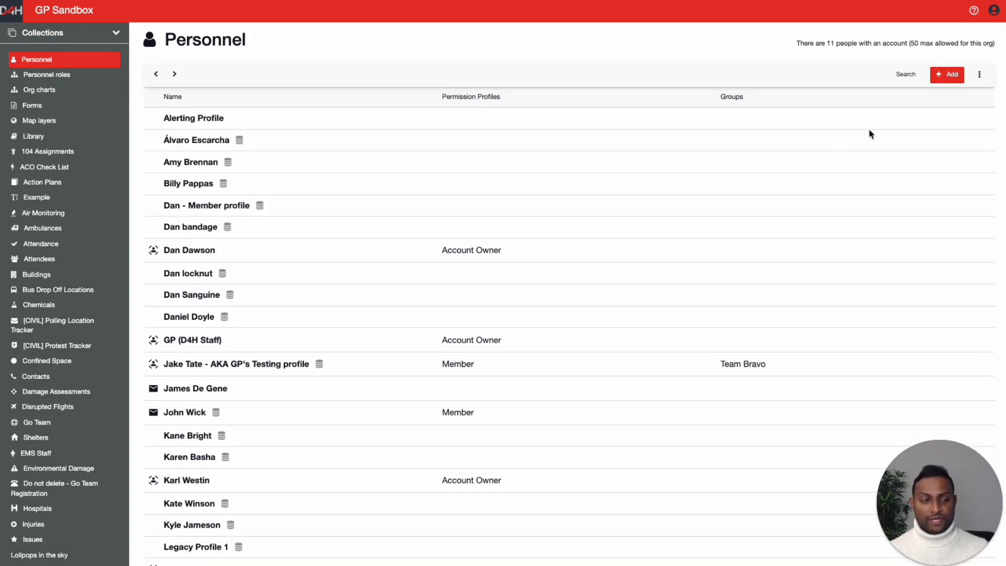
pyautogui.click(979, 76)
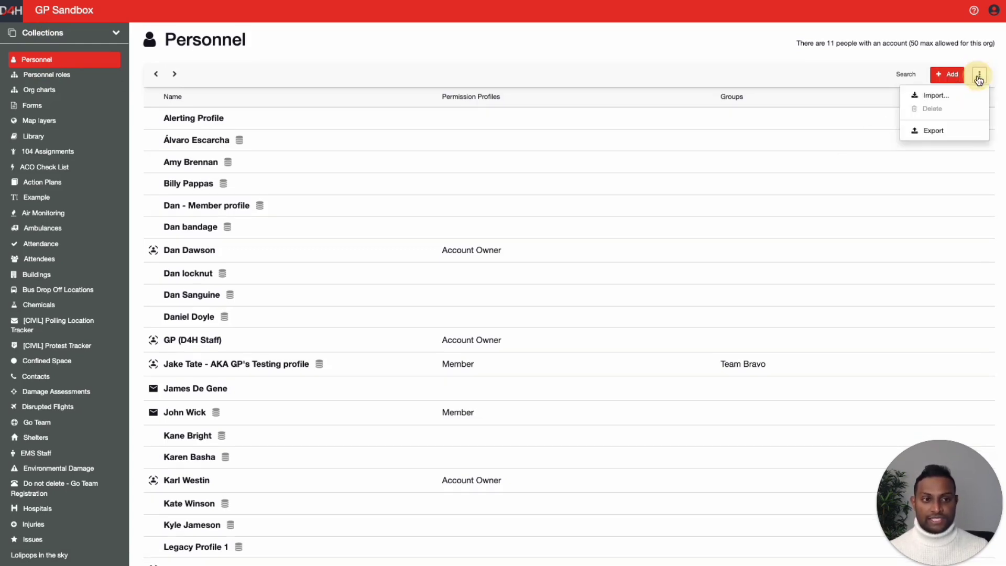
pyautogui.click(935, 98)
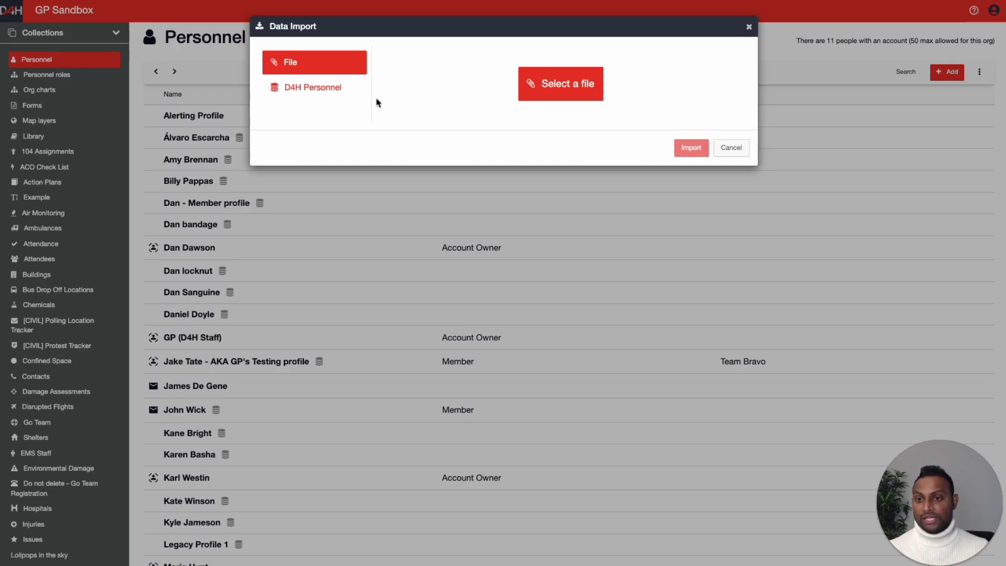
# - Switch the Data Import source to D4H Personnel and review its mobile number format guidance
pyautogui.click(311, 95)
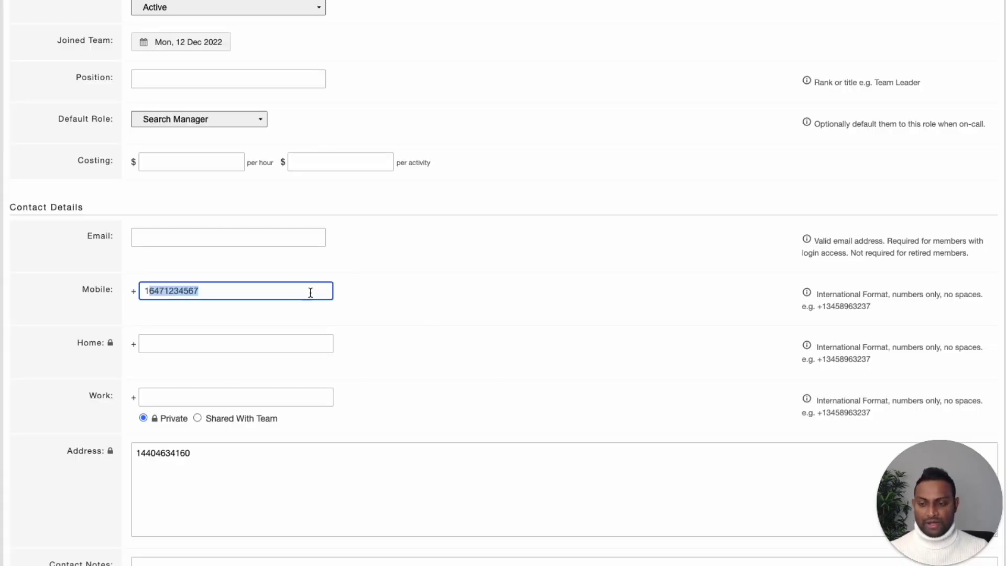
pyautogui.scroll(-1, 299, 292)
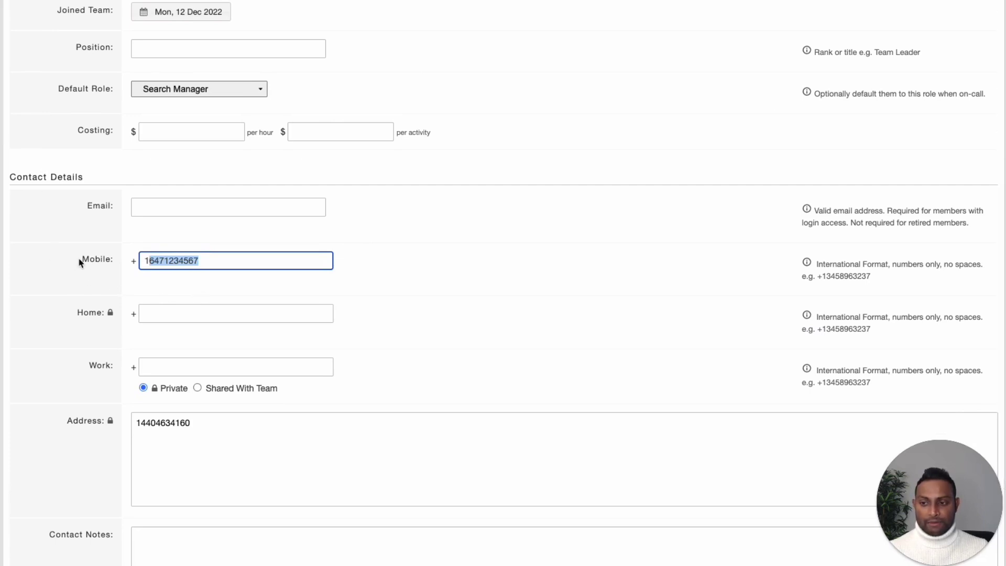
pyautogui.moveTo(81, 261); pyautogui.dragTo(133, 259)
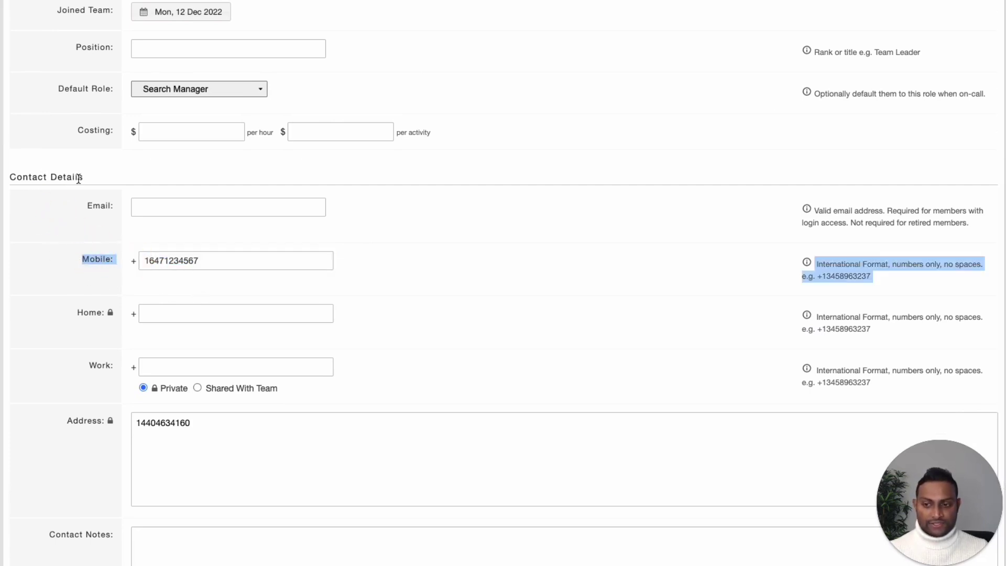
# - Check that the member's Mobile number in Team Manager uses international format
pyautogui.scroll(-1, 743, 385)
pyautogui.click(860, 251)
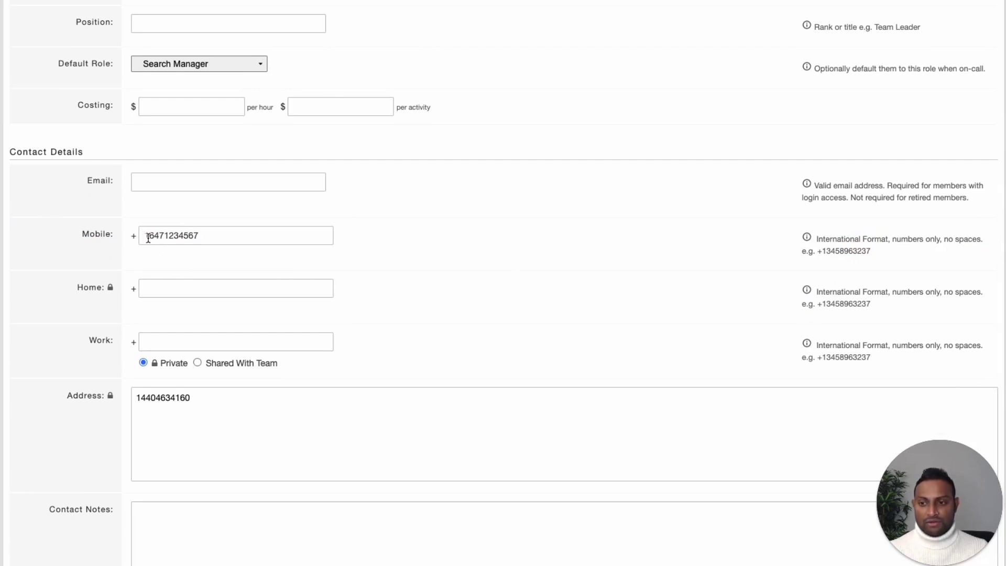
pyautogui.moveTo(146, 235); pyautogui.dragTo(204, 266)
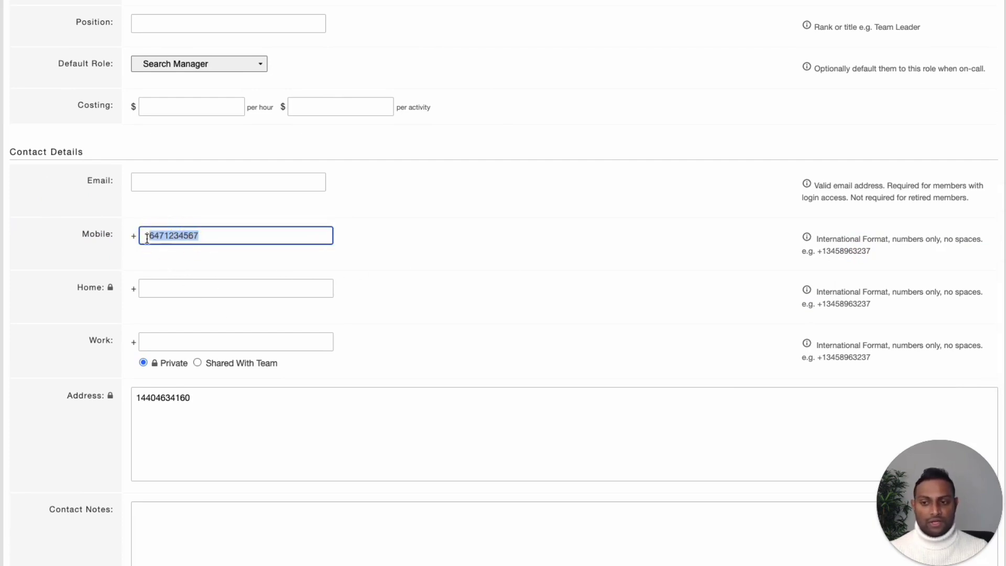
pyautogui.moveTo(145, 237); pyautogui.dragTo(201, 237)
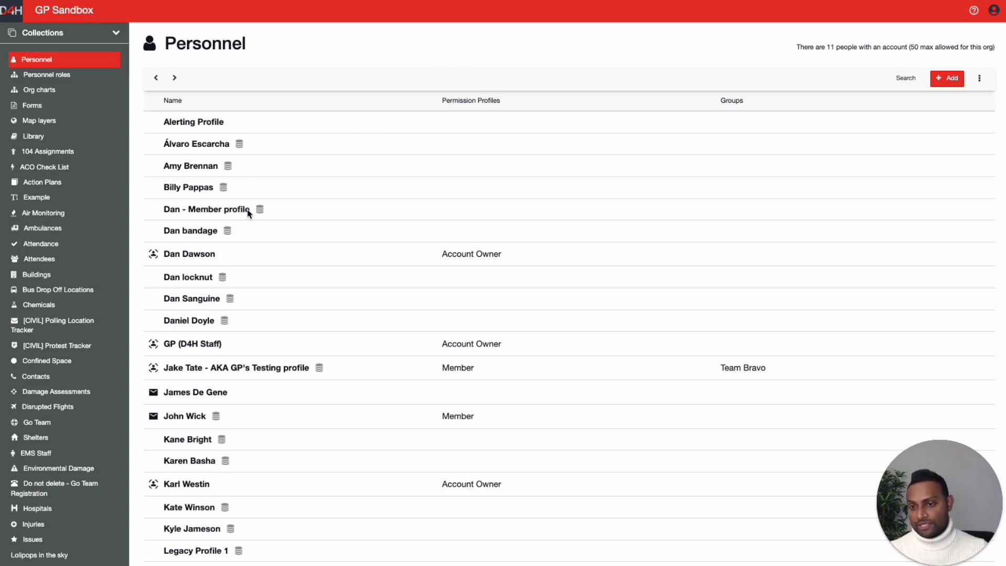
# - Open the Alerting Profile for editing and send it a system-access invite
pyautogui.click(281, 124)
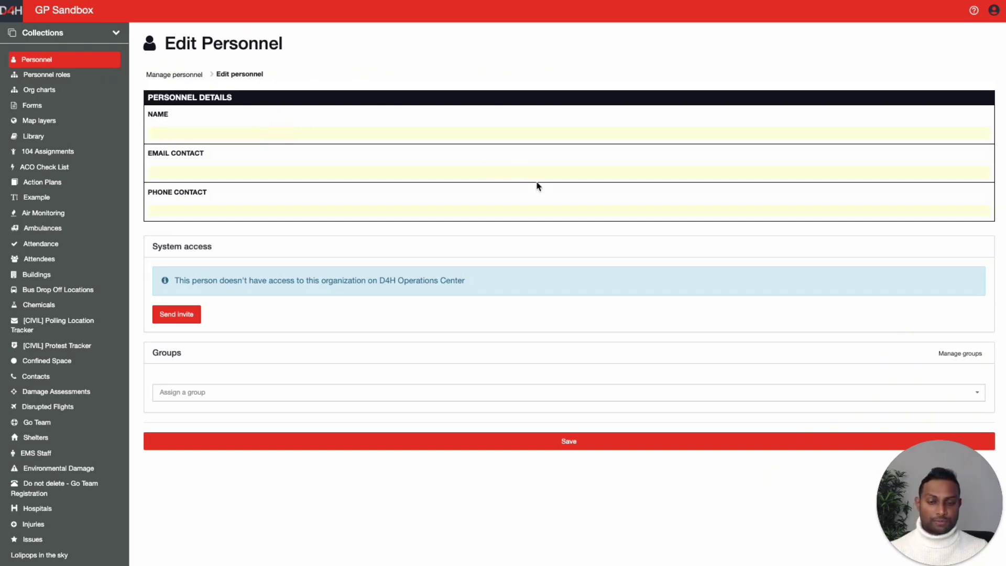
pyautogui.scroll(-5, 536, 186)
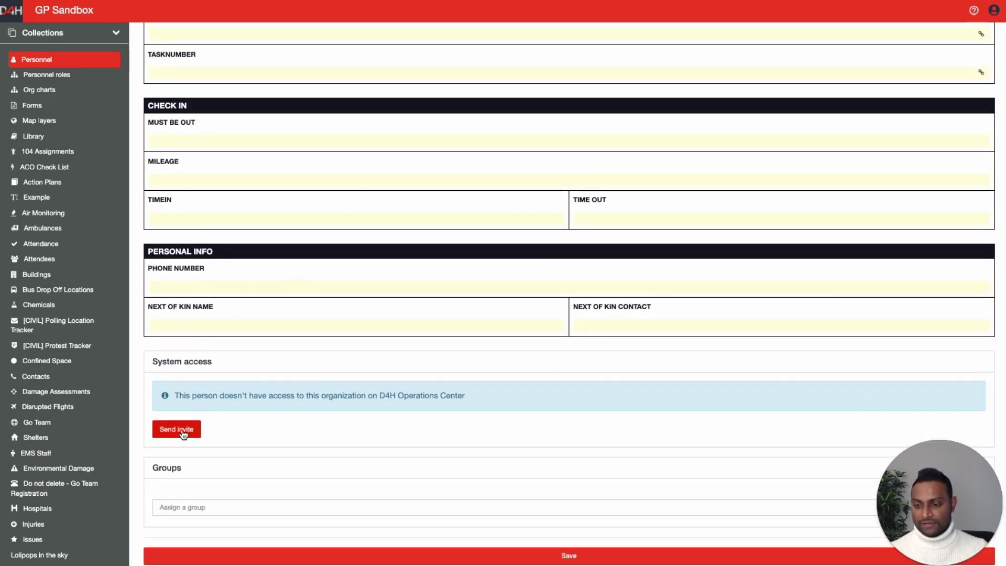
pyautogui.click(183, 434)
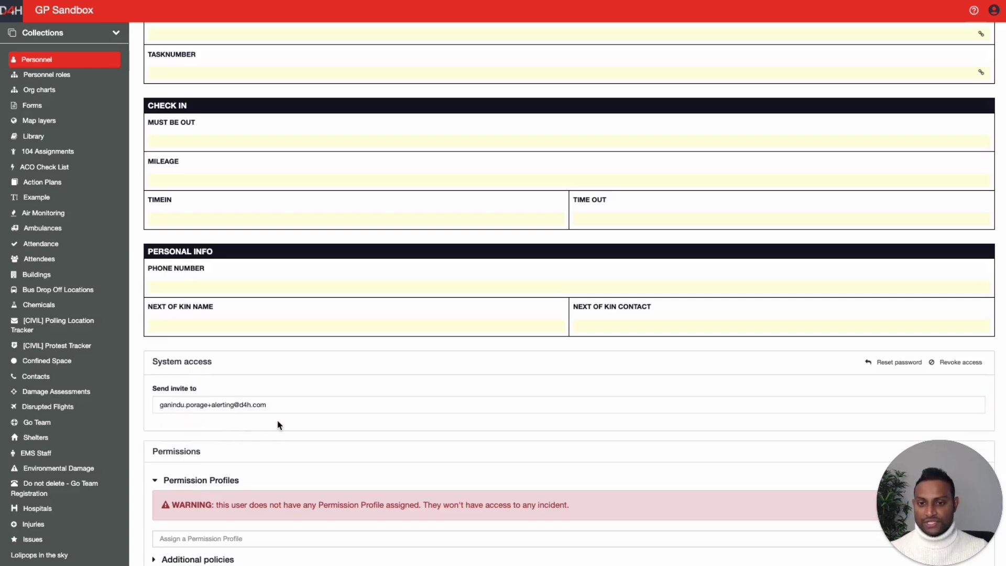
# - Look through the Permission Profiles list, then dismiss it
pyautogui.scroll(-3, 276, 423)
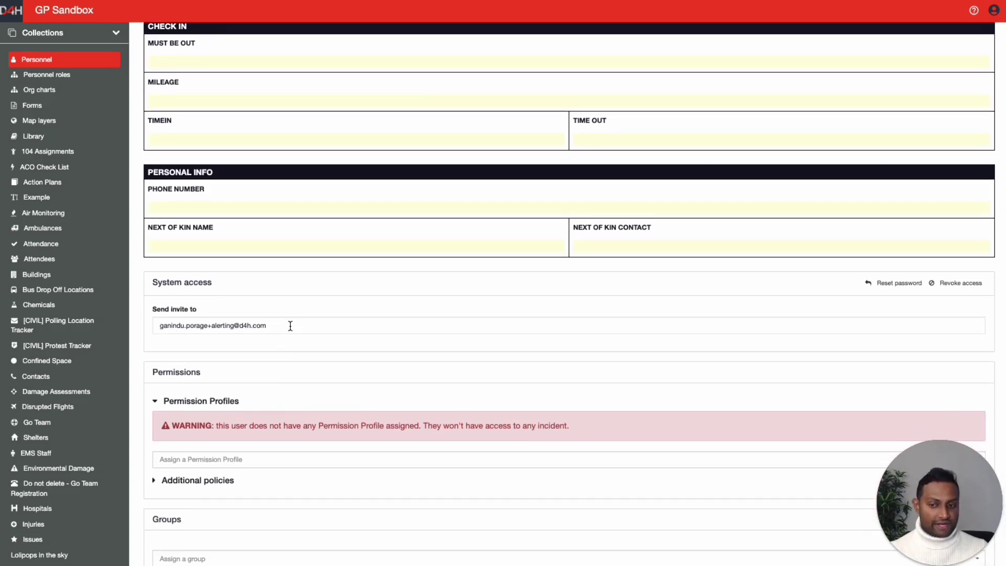
pyautogui.scroll(-2, 282, 341)
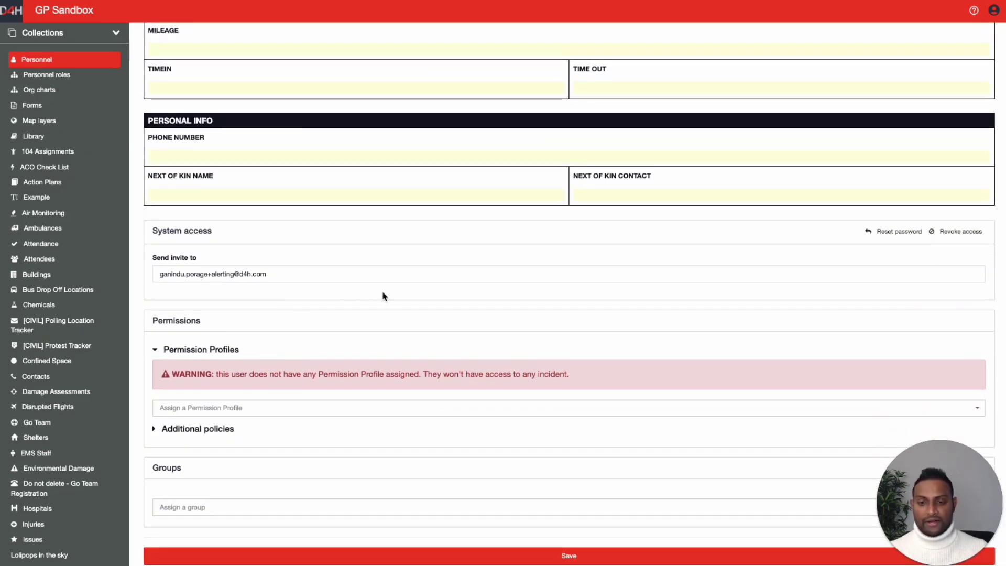
pyautogui.click(242, 410)
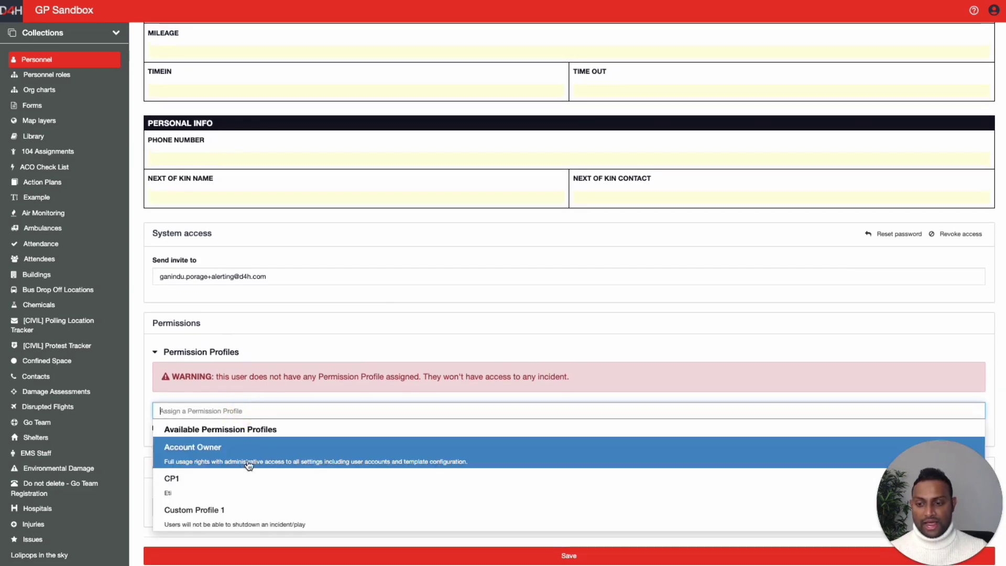
pyautogui.click(138, 376)
# - Under Additional policies, add an organization-level Send alerts rule set to Allow
pyautogui.click(231, 431)
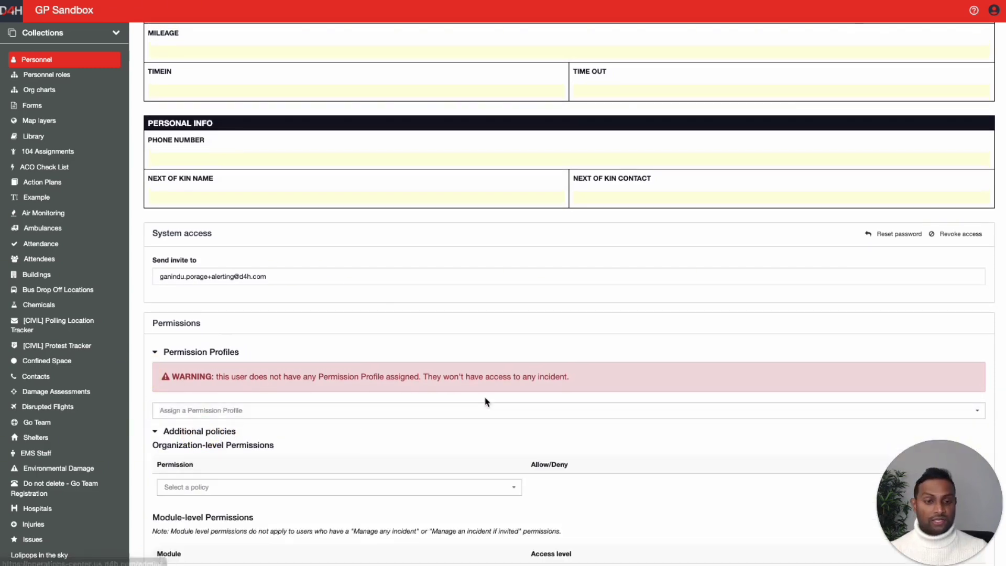
pyautogui.scroll(-3, 482, 400)
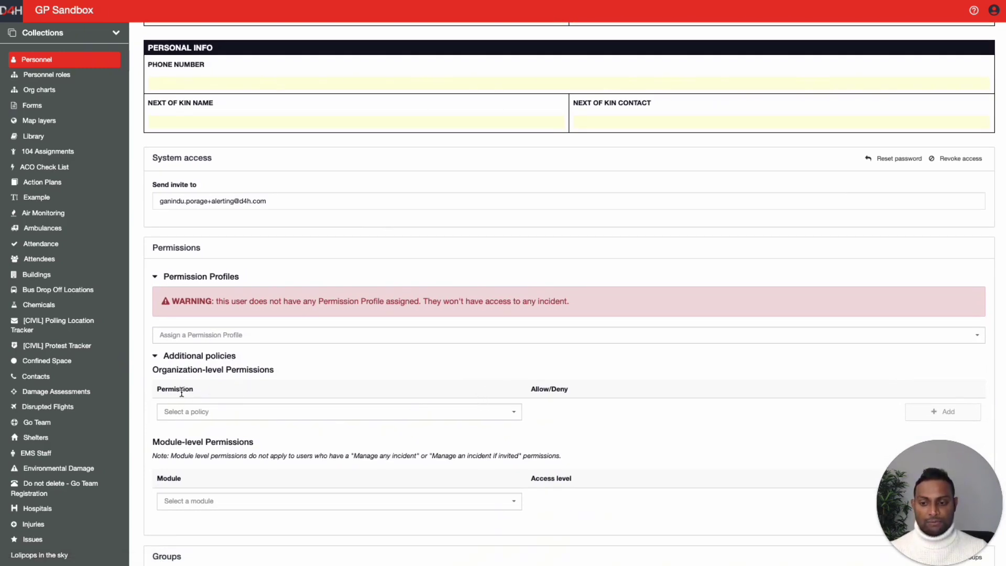
pyautogui.click(319, 411)
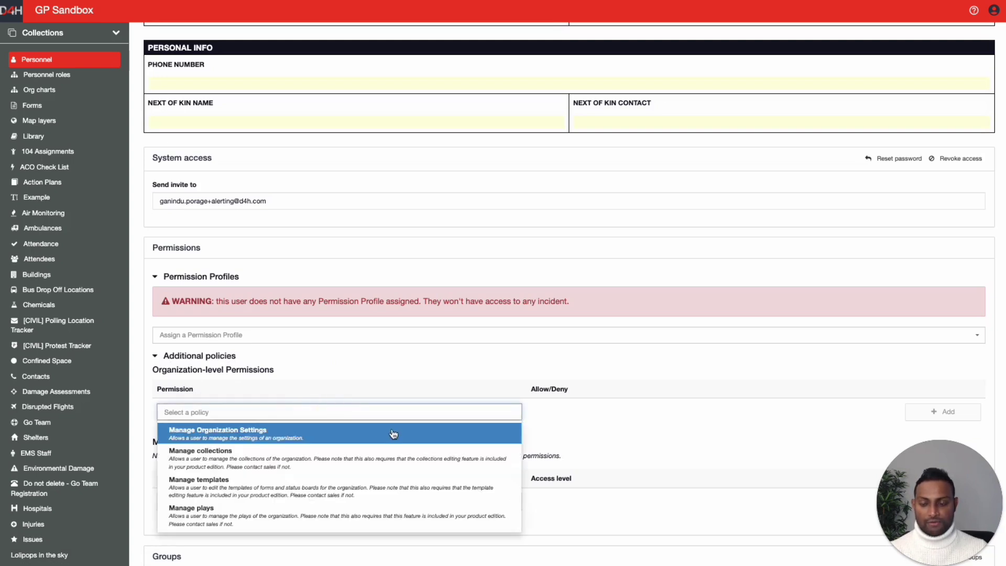
pyautogui.scroll(-5, 398, 453)
pyautogui.scroll(-8, 399, 453)
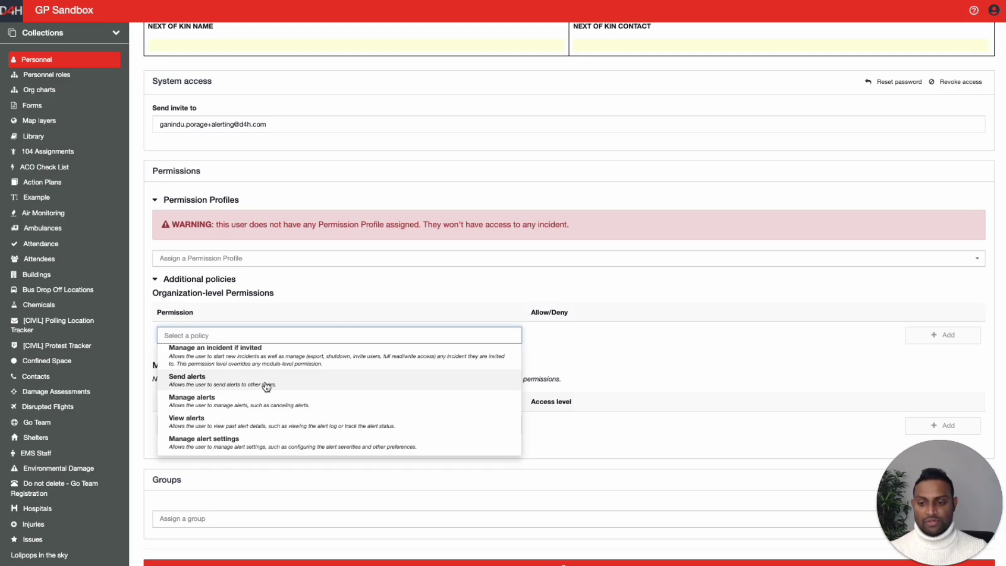
pyautogui.click(237, 386)
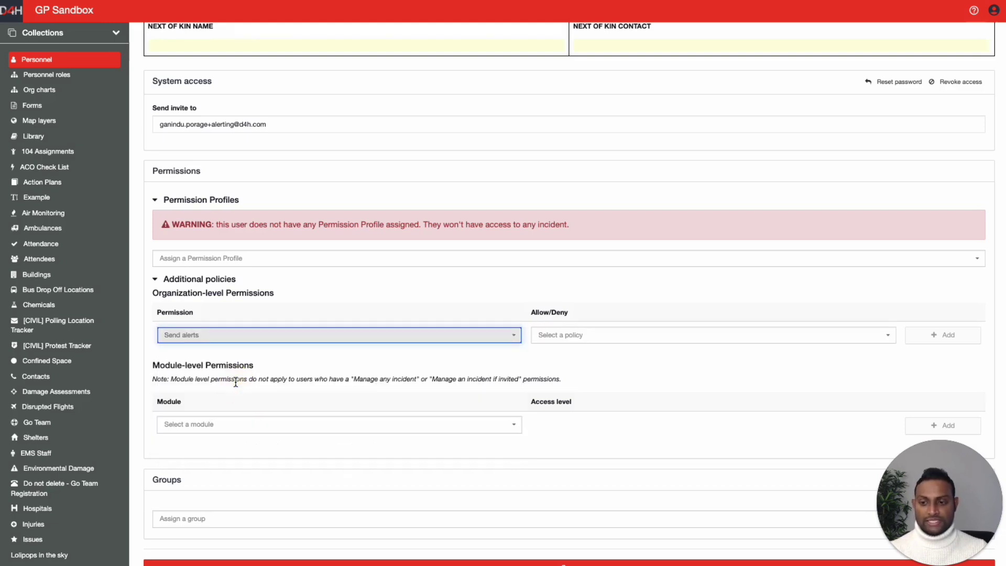
pyautogui.click(579, 338)
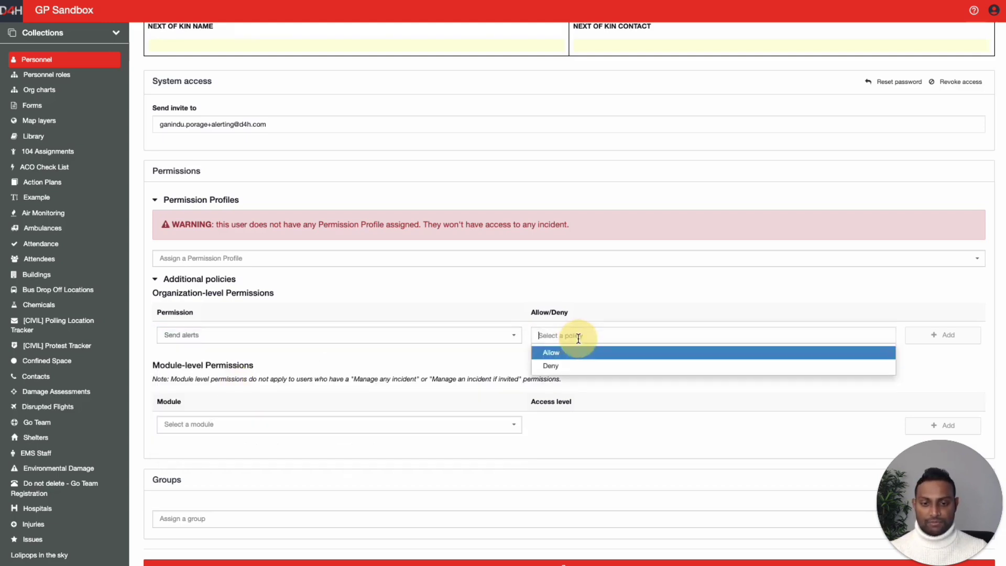
pyautogui.click(547, 355)
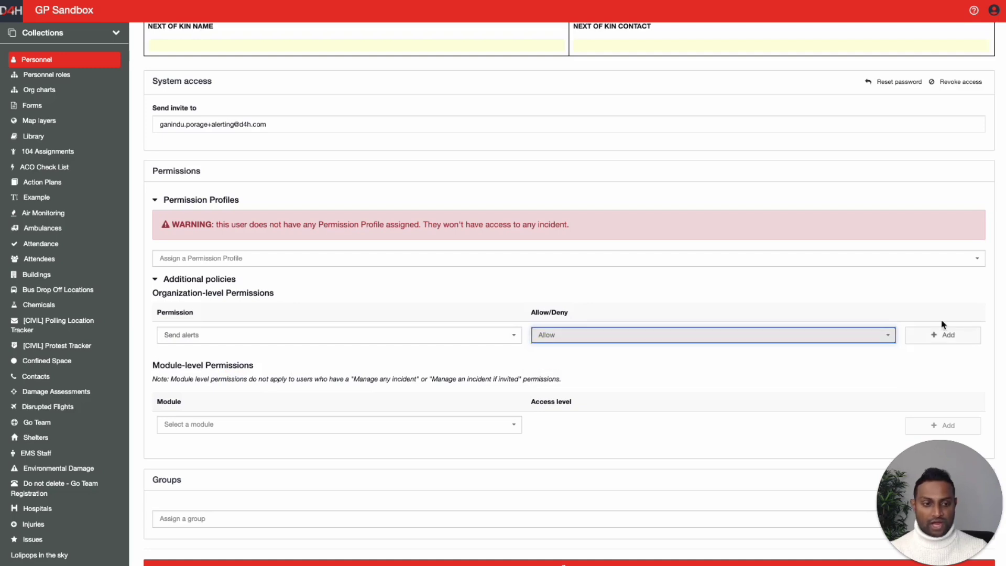
pyautogui.click(955, 334)
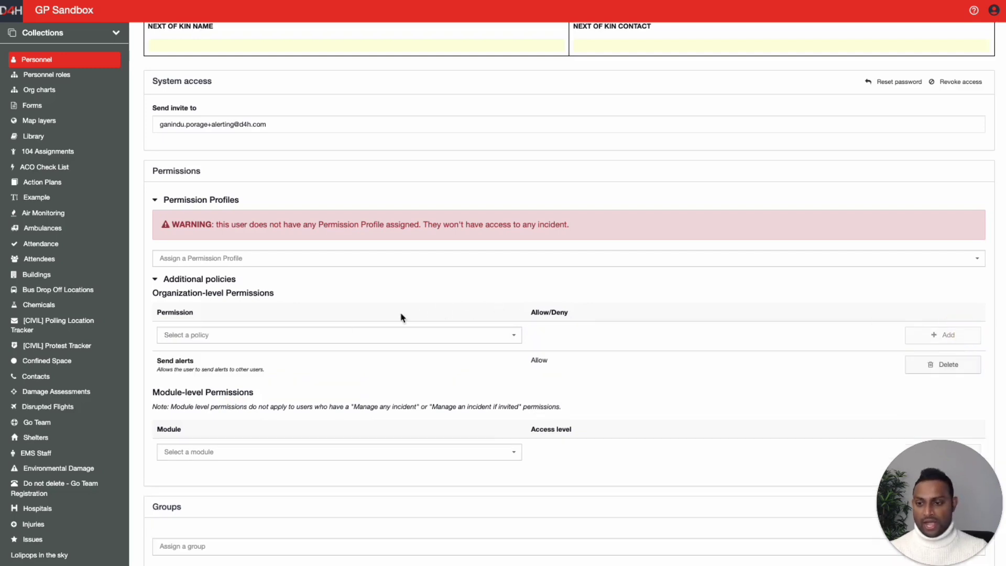
# - Add a View alerts rule set to Allow and save the personnel record
pyautogui.click(294, 336)
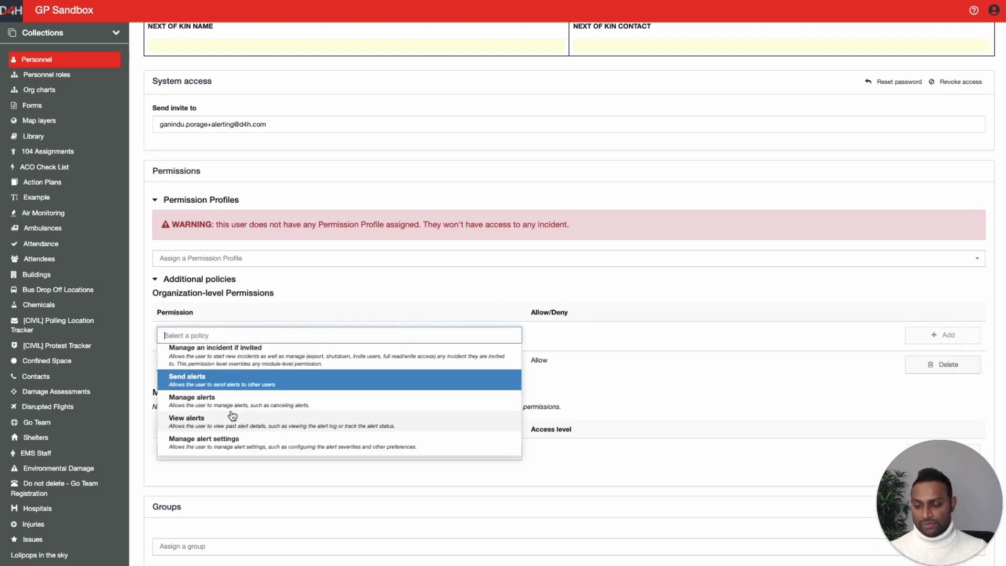
pyautogui.click(203, 422)
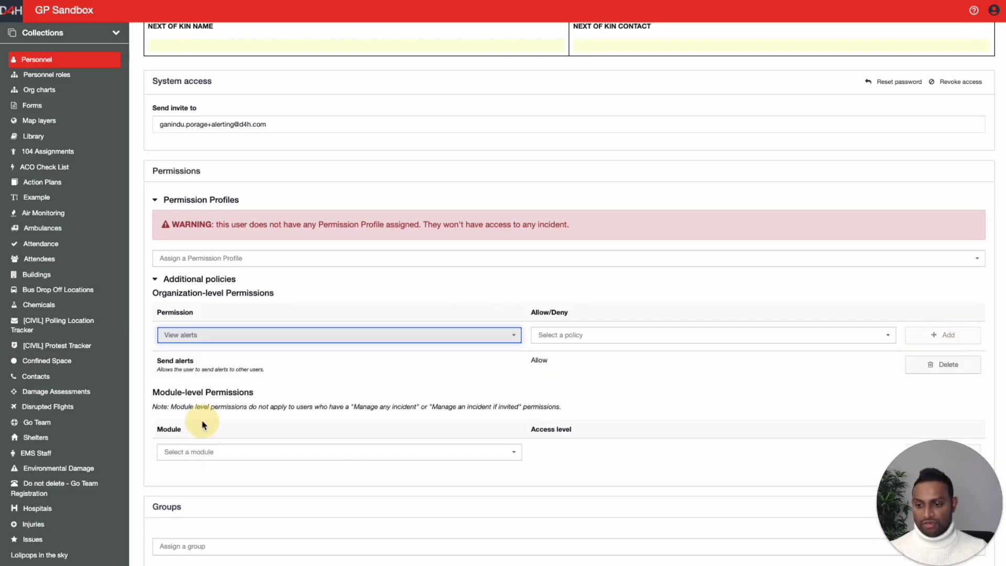
pyautogui.click(605, 333)
pyautogui.click(542, 352)
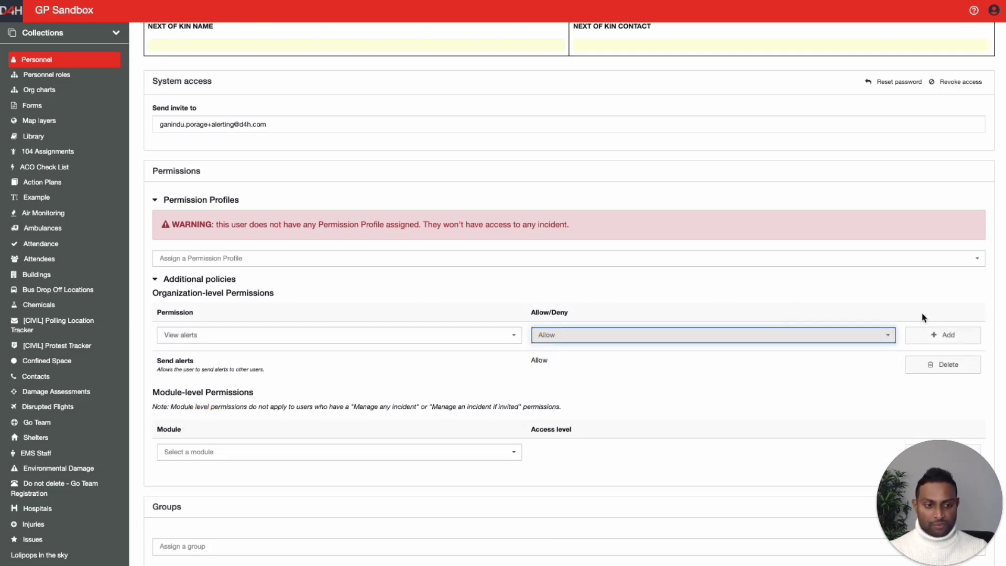
pyautogui.click(944, 334)
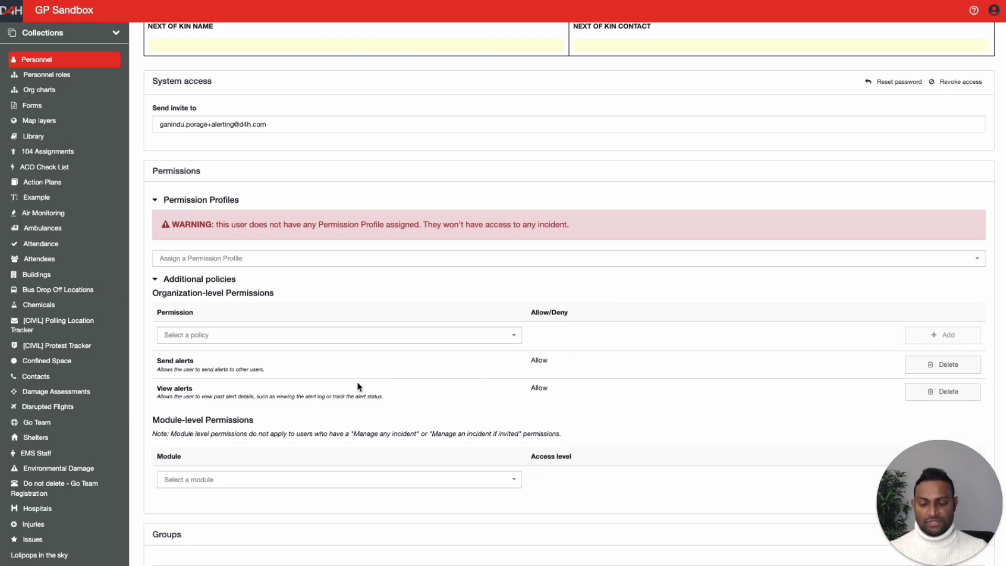
pyautogui.scroll(-2, 372, 385)
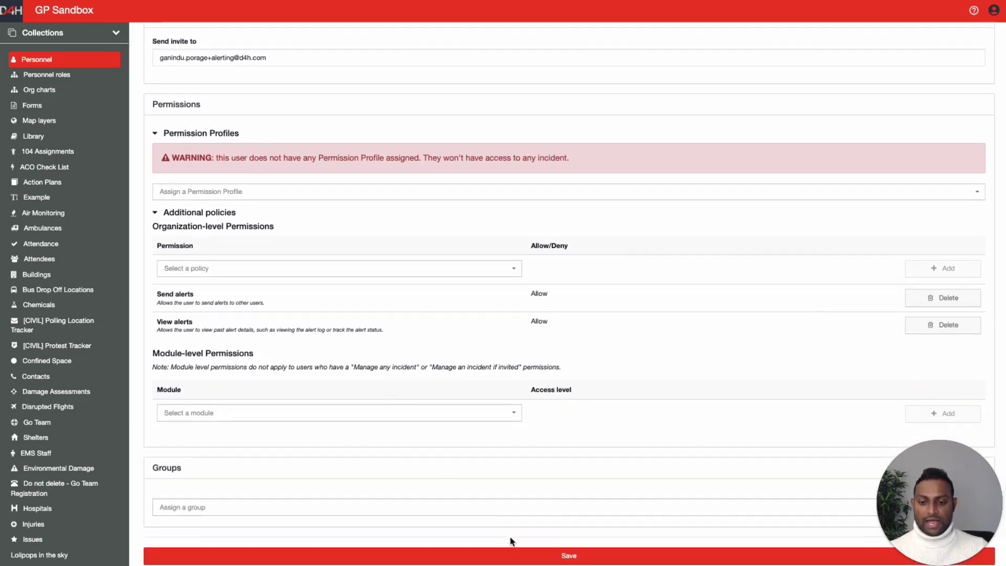
pyautogui.click(522, 555)
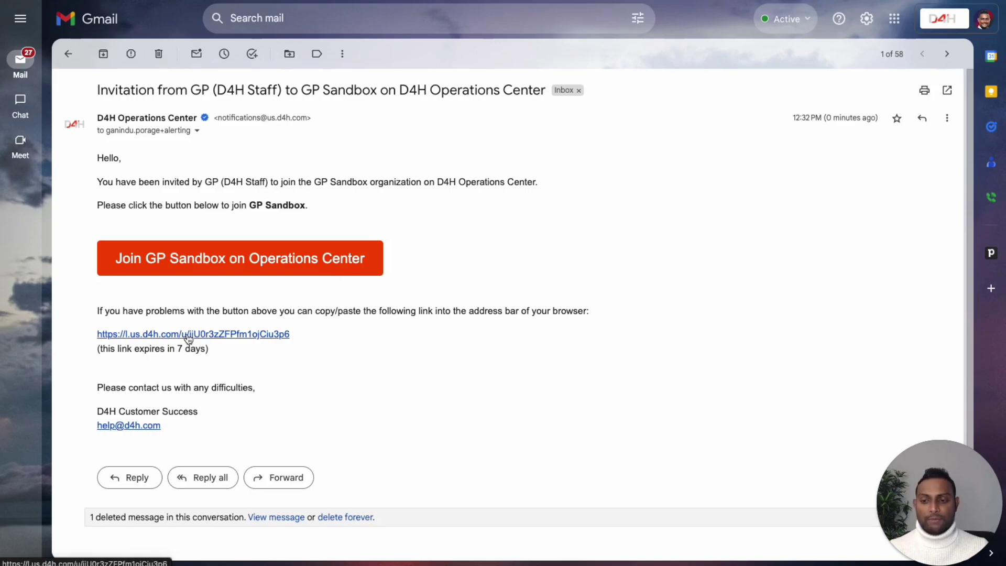
# - Follow the GP Sandbox invitation link in the Gmail message
pyautogui.click(174, 340)
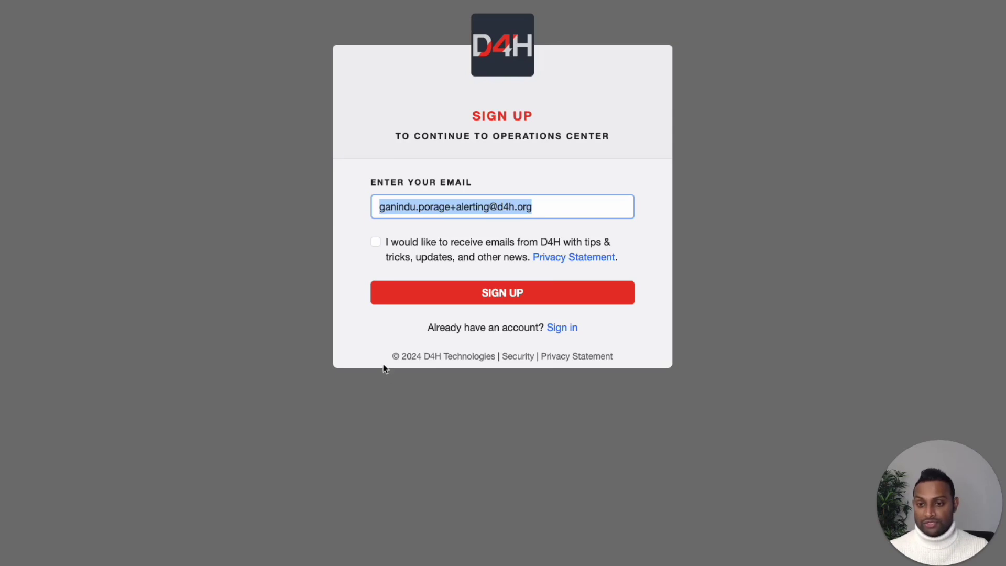
# - Opt in to tips and news emails, sign up, and submit the emailed verification code
pyautogui.click(375, 245)
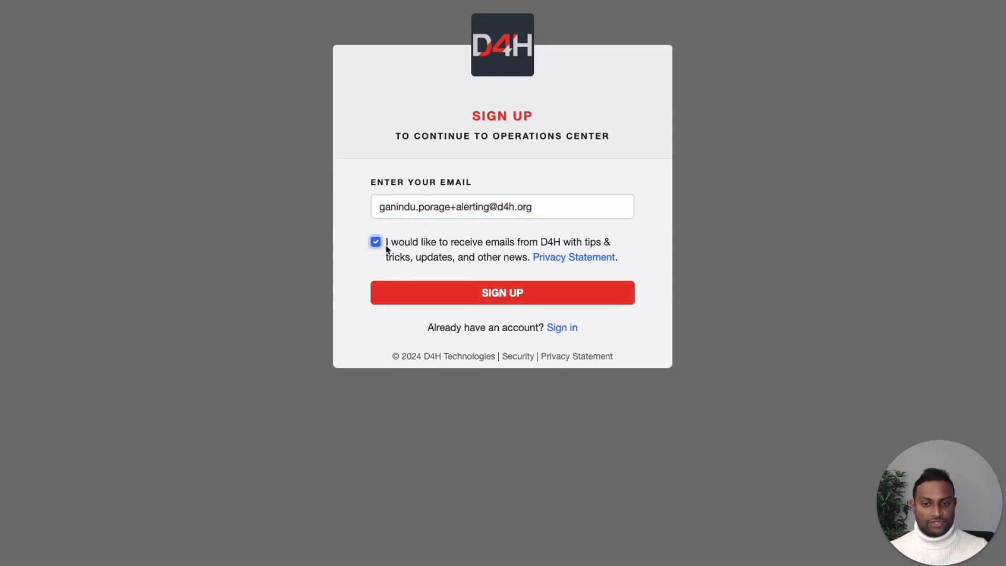
pyautogui.click(521, 295)
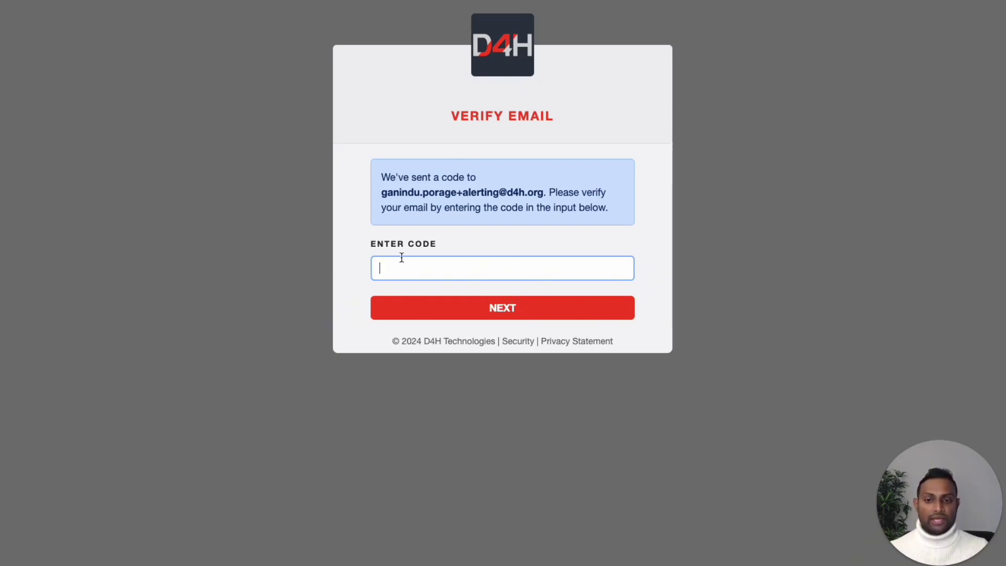
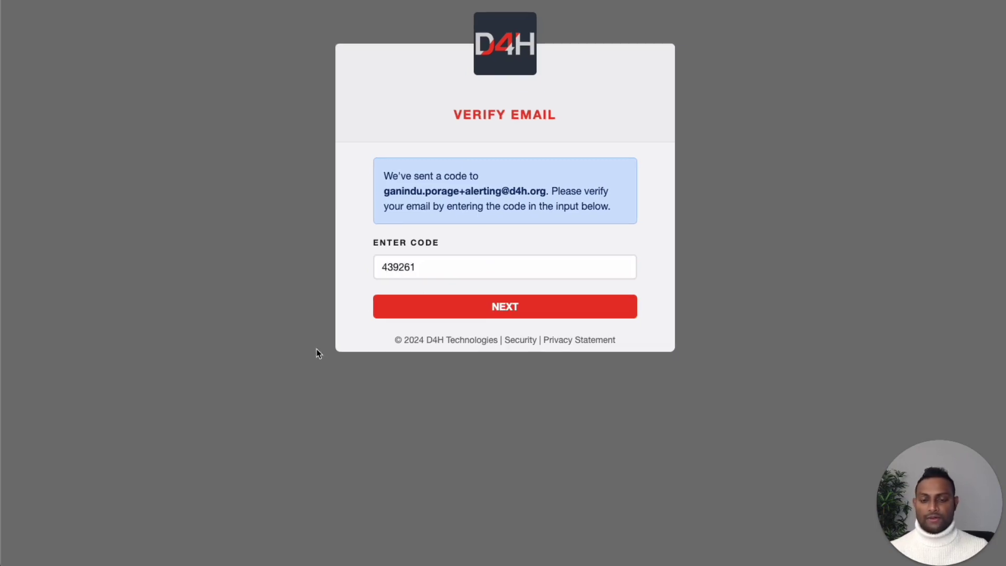
pyautogui.click(500, 312)
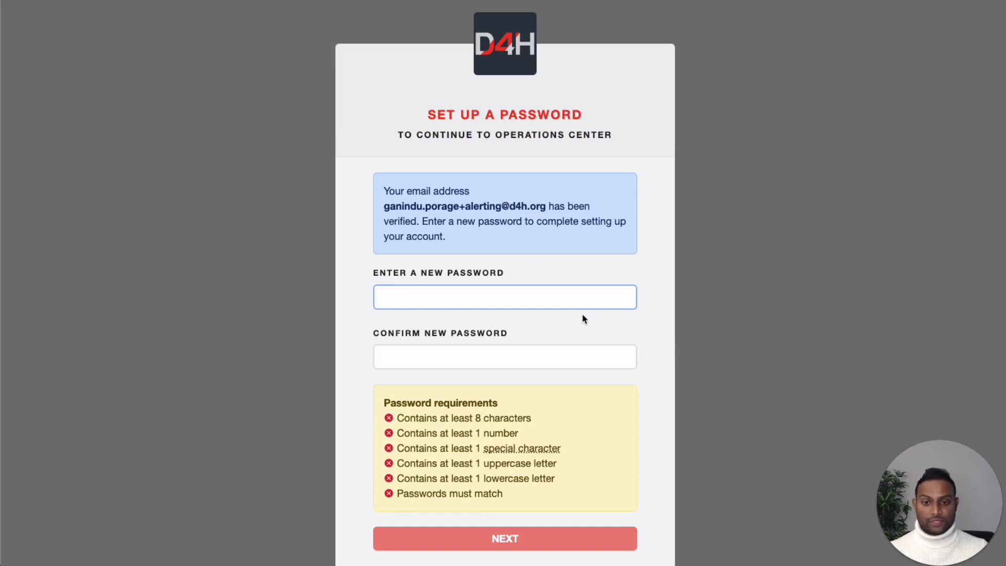
# - Review the password requirements on the Set Up a Password page
pyautogui.scroll(-2, 583, 317)
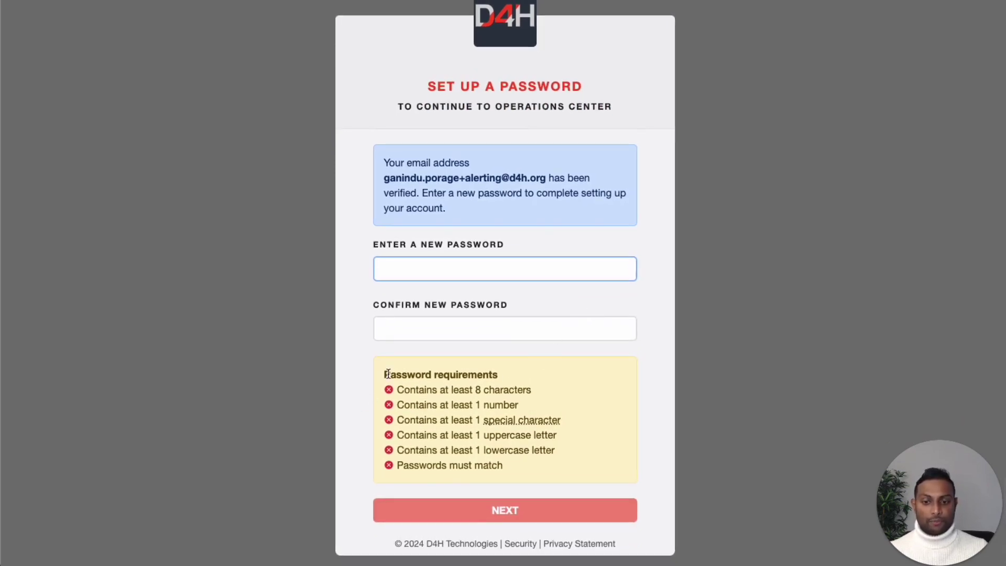
pyautogui.moveTo(383, 373); pyautogui.dragTo(510, 377)
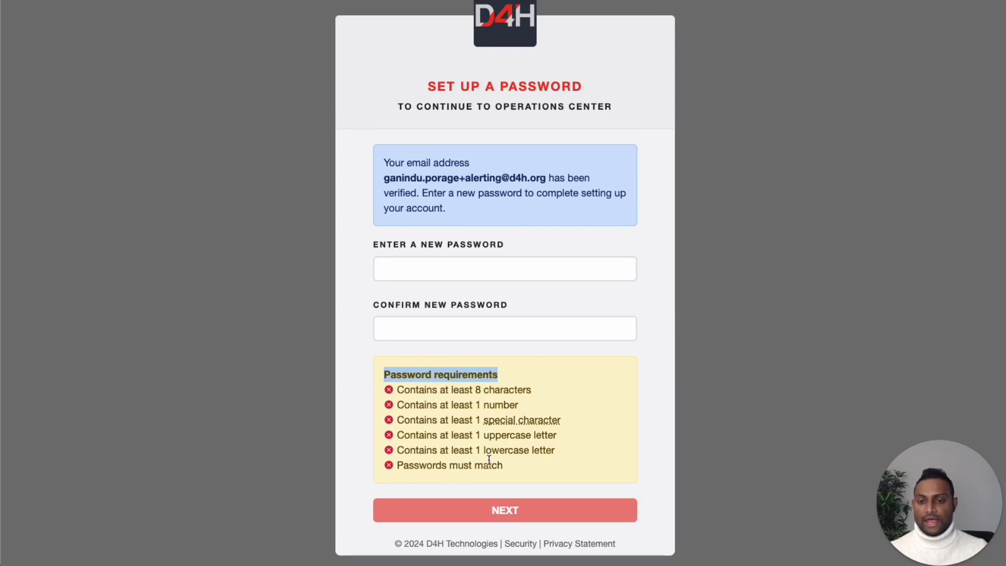
pyautogui.click(201, 191)
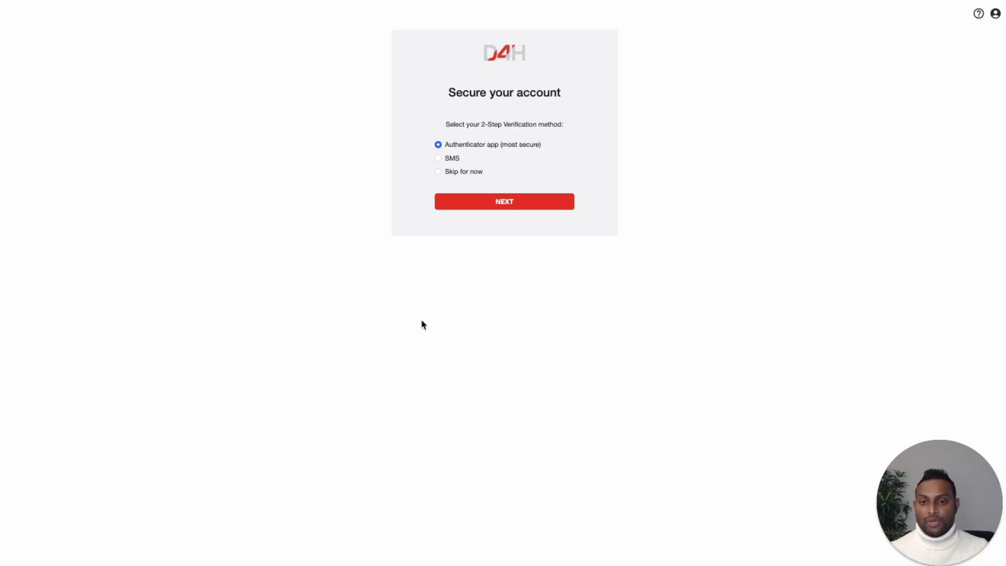
# - Choose Skip for now instead of setting up 2-step verification
pyautogui.click(437, 172)
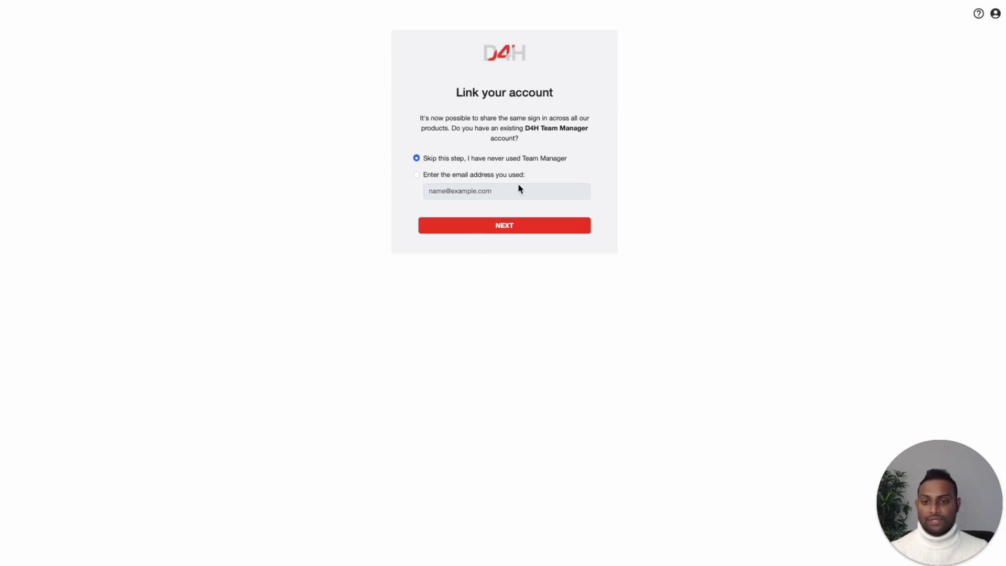
# - Continue without linking an existing D4H Team Manager account
pyautogui.click(517, 230)
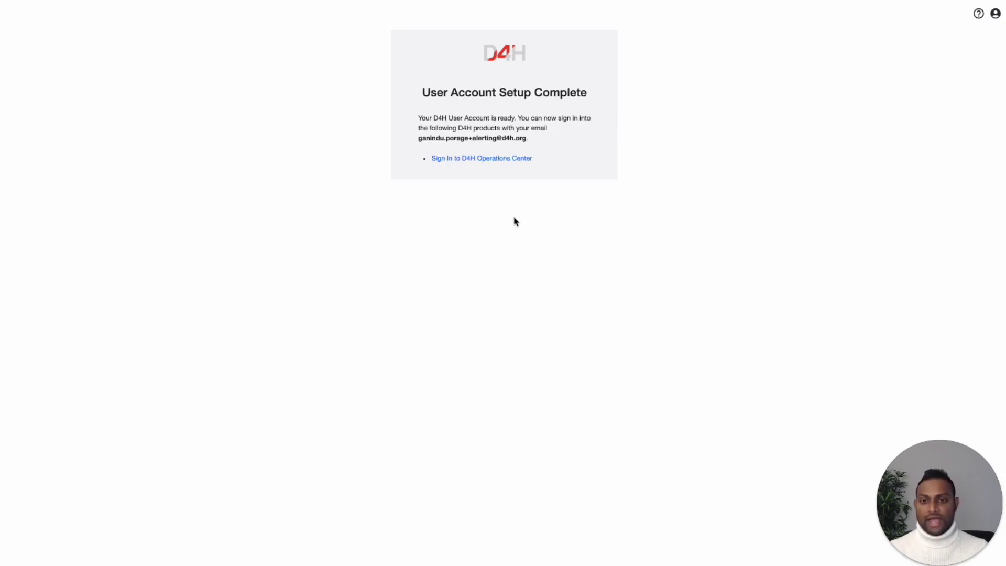
# - Sign in to D4H Operations Center from the setup-complete page
pyautogui.click(487, 163)
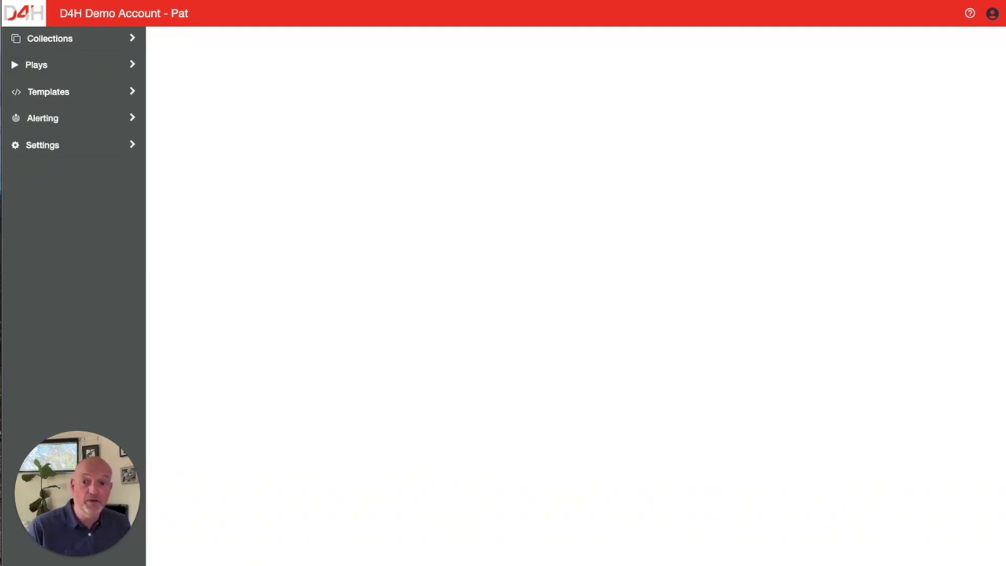
# - Start a new alert severity named 'Critical incident'
pyautogui.click(133, 119)
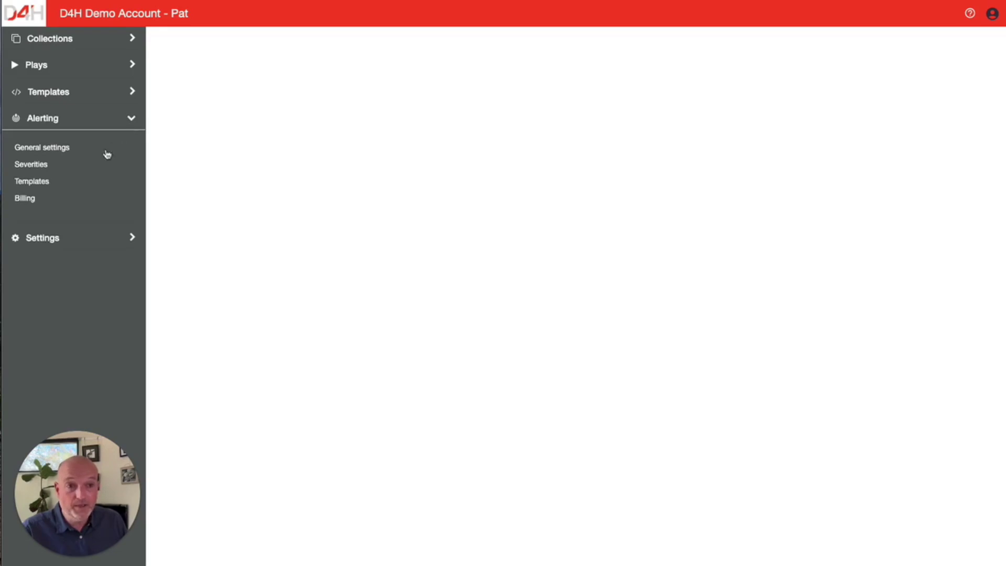
pyautogui.click(42, 168)
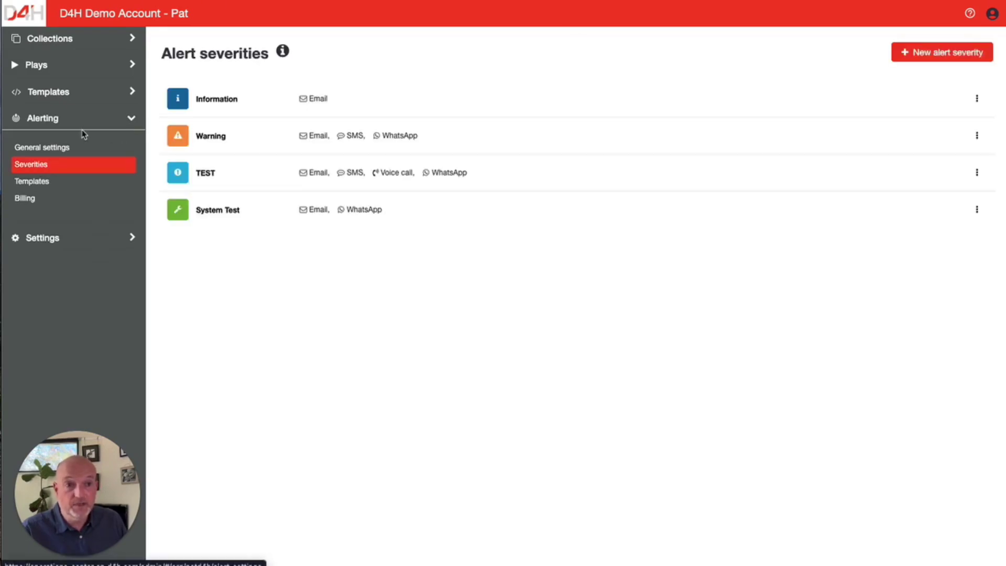
pyautogui.click(926, 55)
pyautogui.click(281, 126)
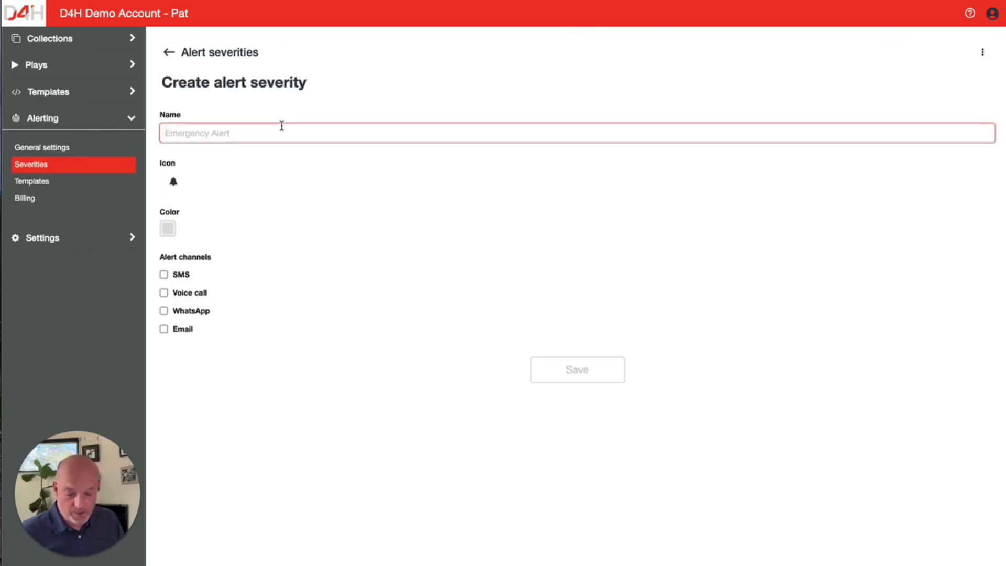
pyautogui.write('Critical incident')
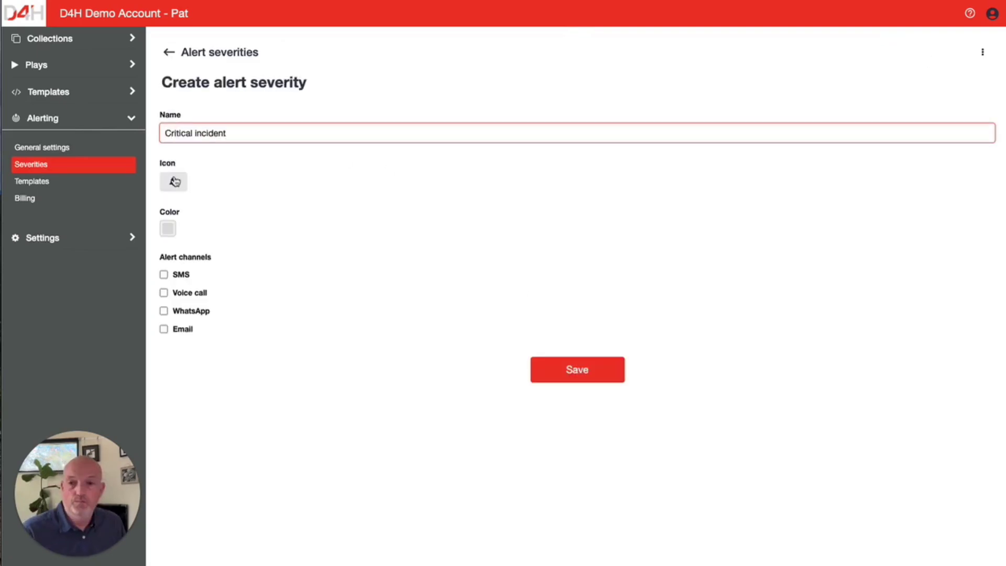
# - Give the severity a car icon and a red colour
pyautogui.click(174, 181)
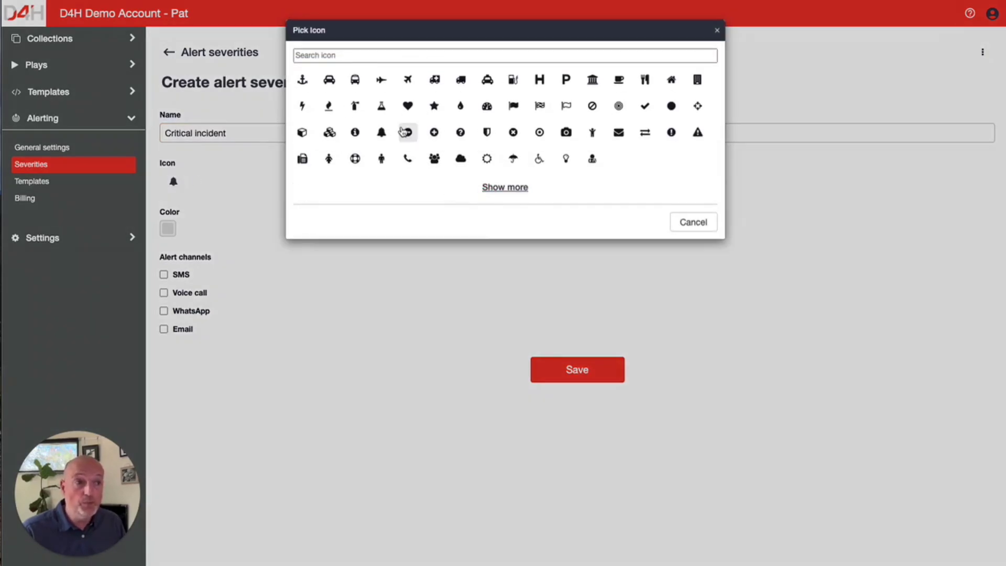
pyautogui.click(329, 79)
pyautogui.click(167, 228)
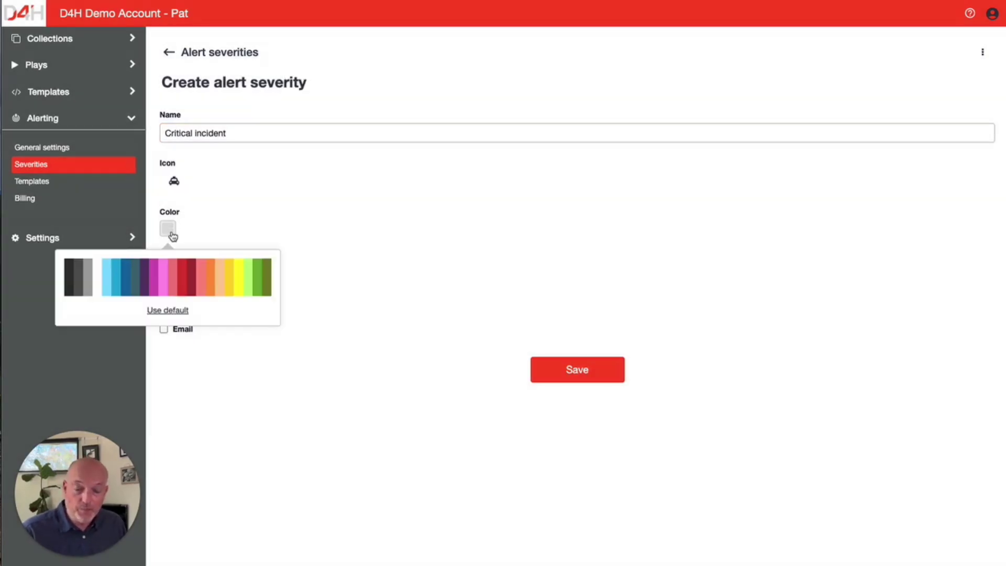
pyautogui.click(182, 277)
pyautogui.click(306, 265)
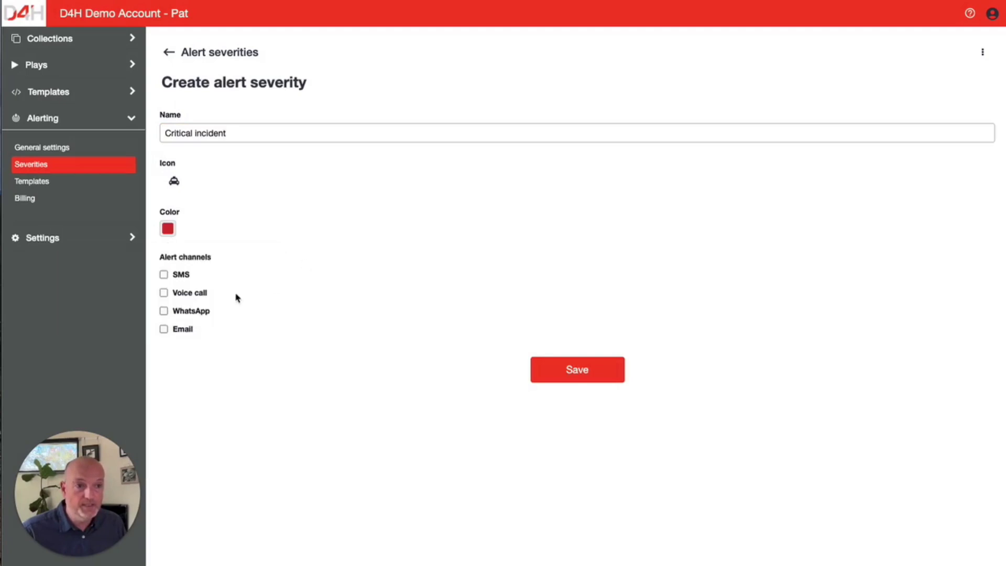
# - Enable SMS, Voice call, WhatsApp and Email channels and save the severity
pyautogui.click(165, 275)
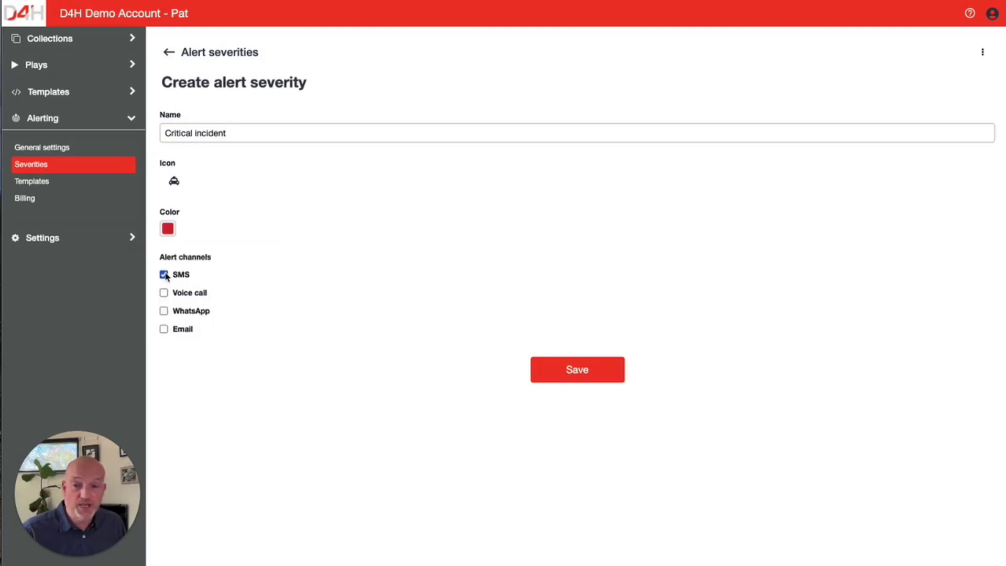
pyautogui.click(164, 292)
pyautogui.click(164, 311)
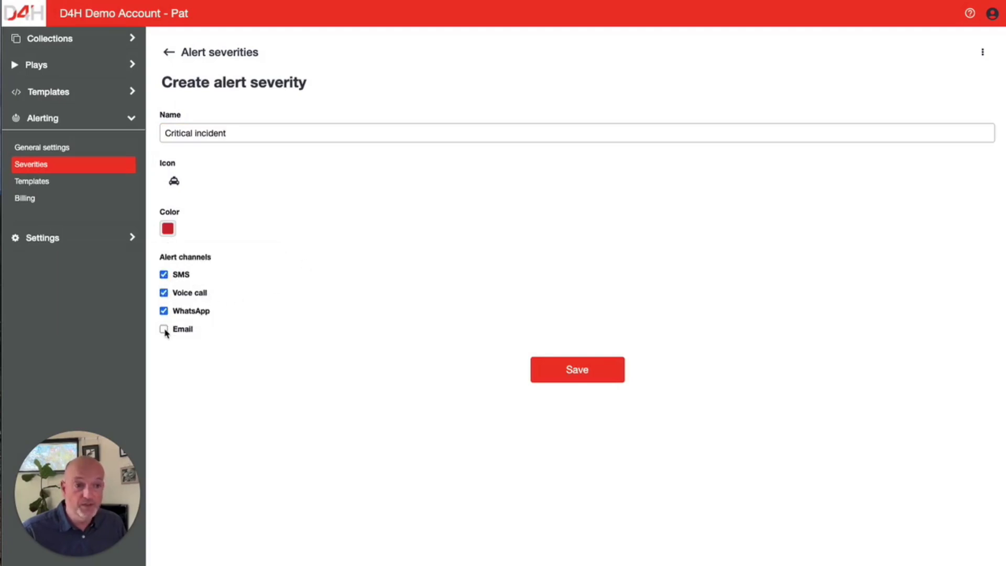
pyautogui.click(164, 329)
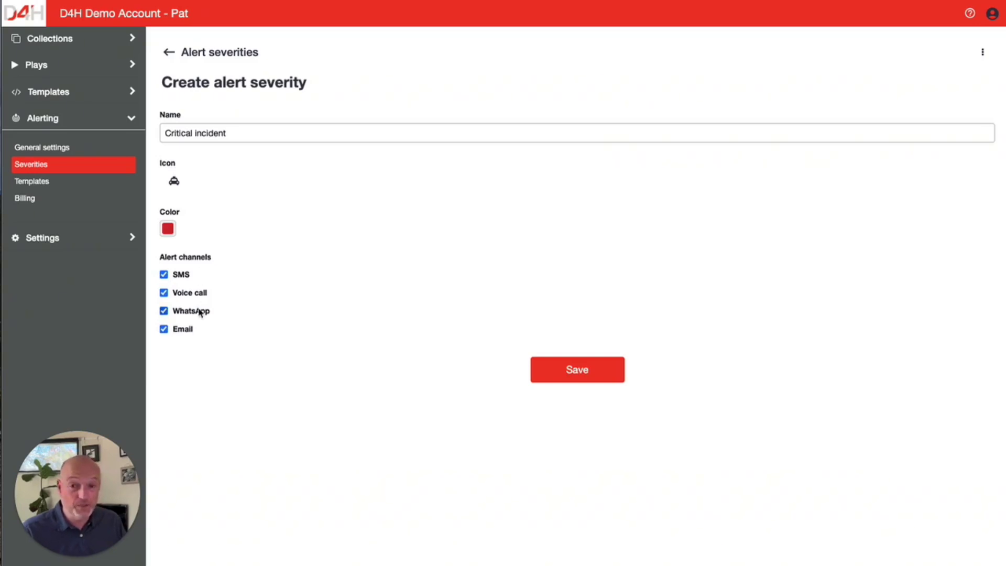
pyautogui.click(567, 380)
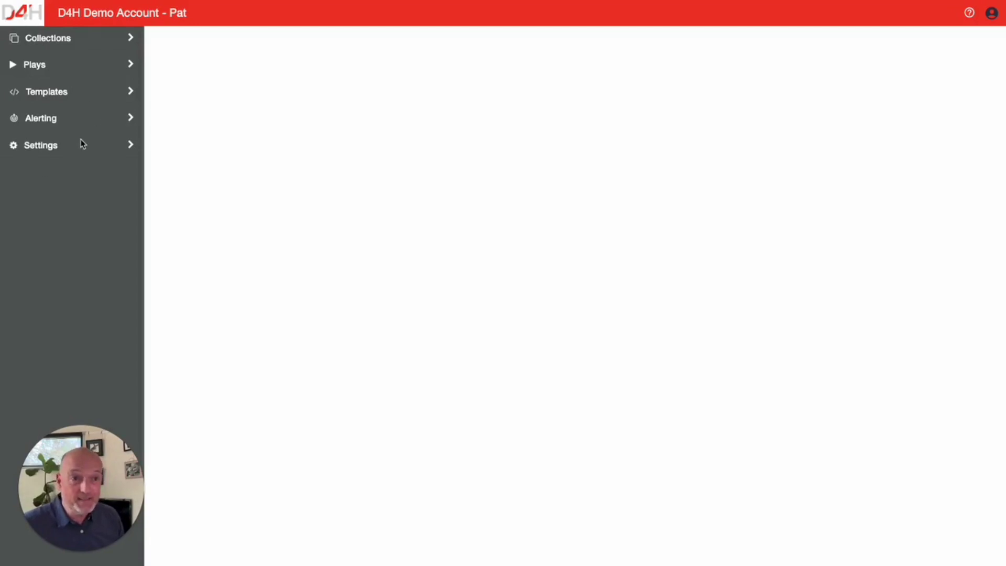
# - Go to the Alerting templates list and start a blank new alert template
pyautogui.click(129, 121)
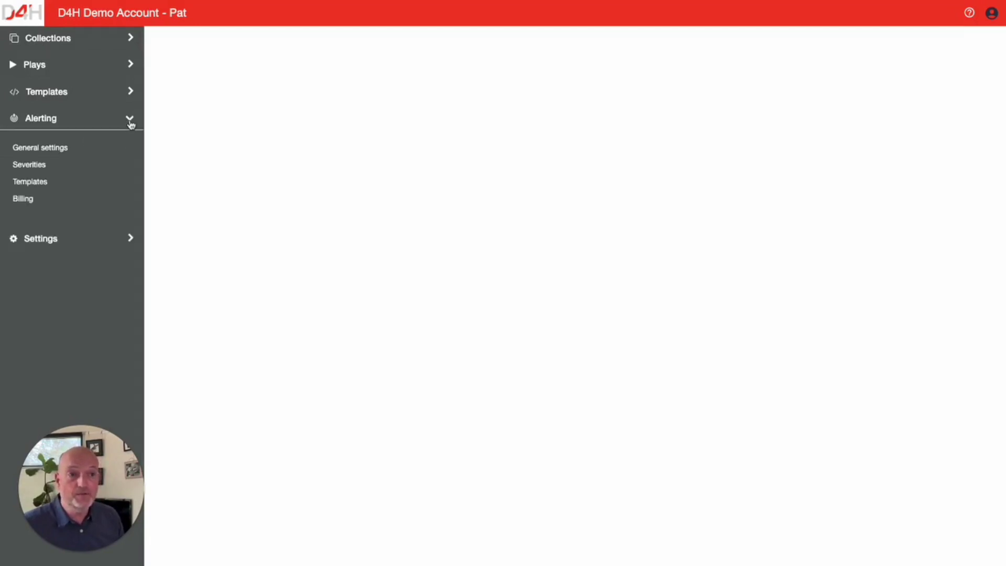
pyautogui.click(37, 183)
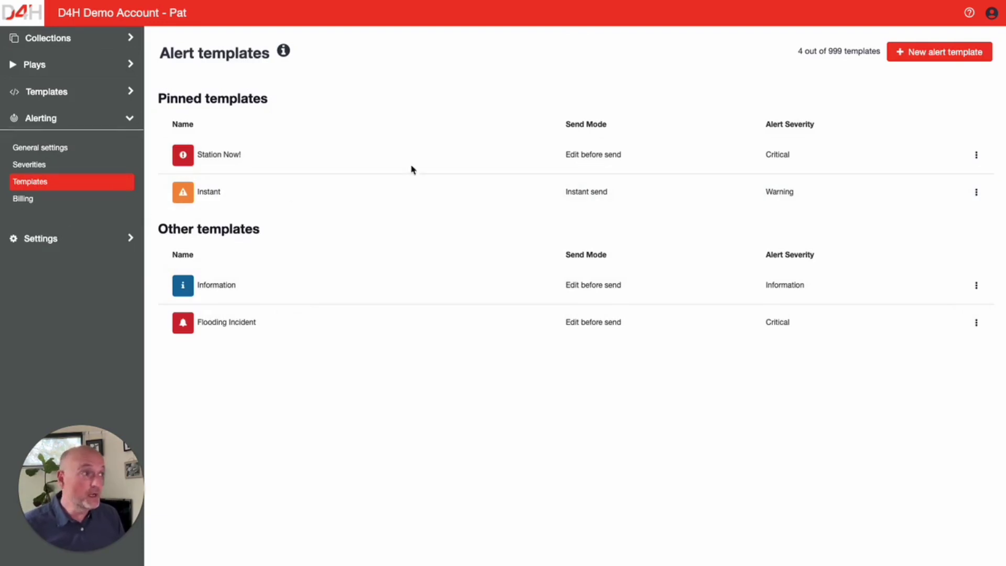
pyautogui.click(928, 57)
# - Name the template 'Flooding' and paste in its threat description
pyautogui.click(310, 136)
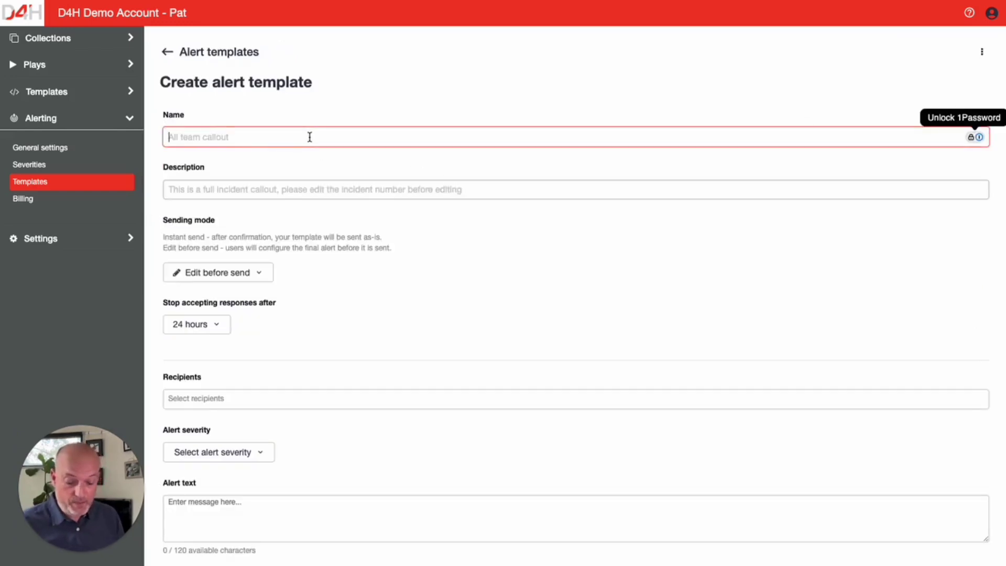
pyautogui.write('Flooding')
pyautogui.click(263, 188)
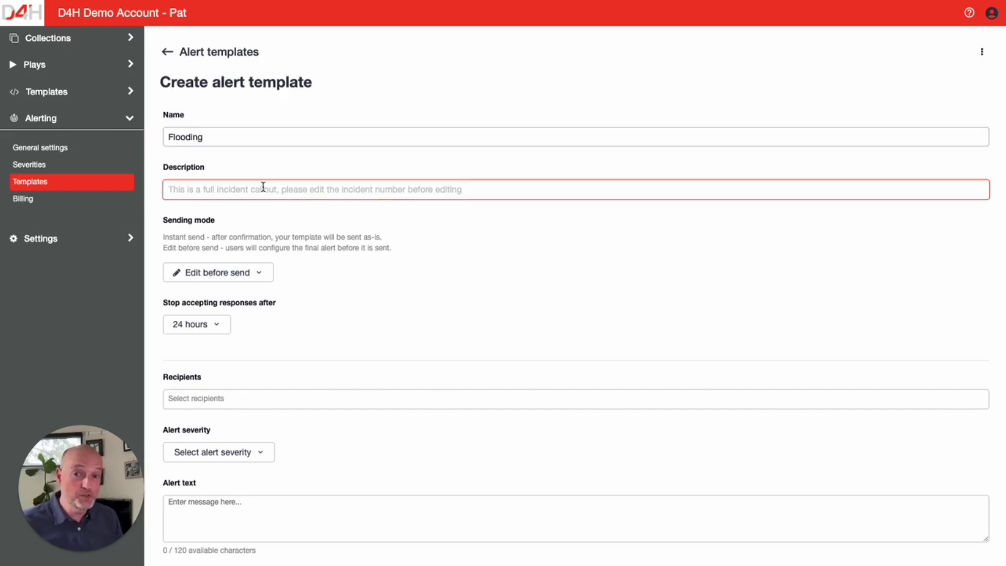
pyautogui.write('This is a serious event with threat to property & life')
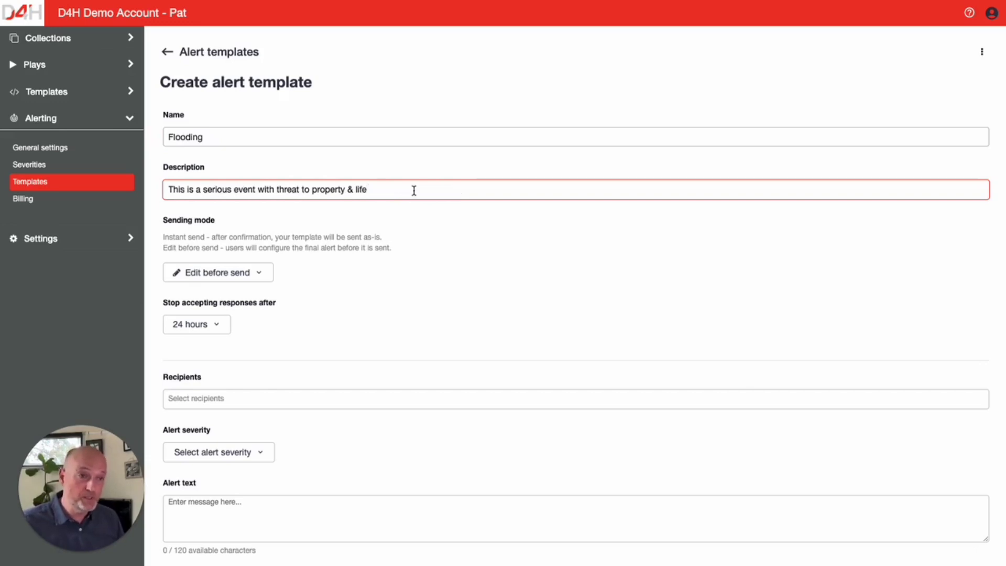
# - Set sending mode to Edit before send and stop accepting responses after 24 hours
pyautogui.click(257, 272)
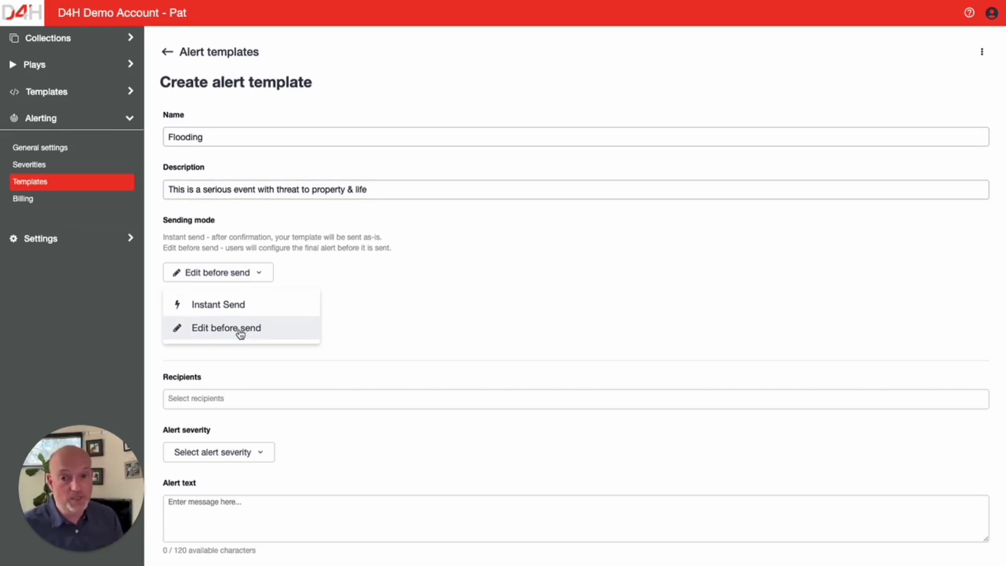
pyautogui.click(240, 330)
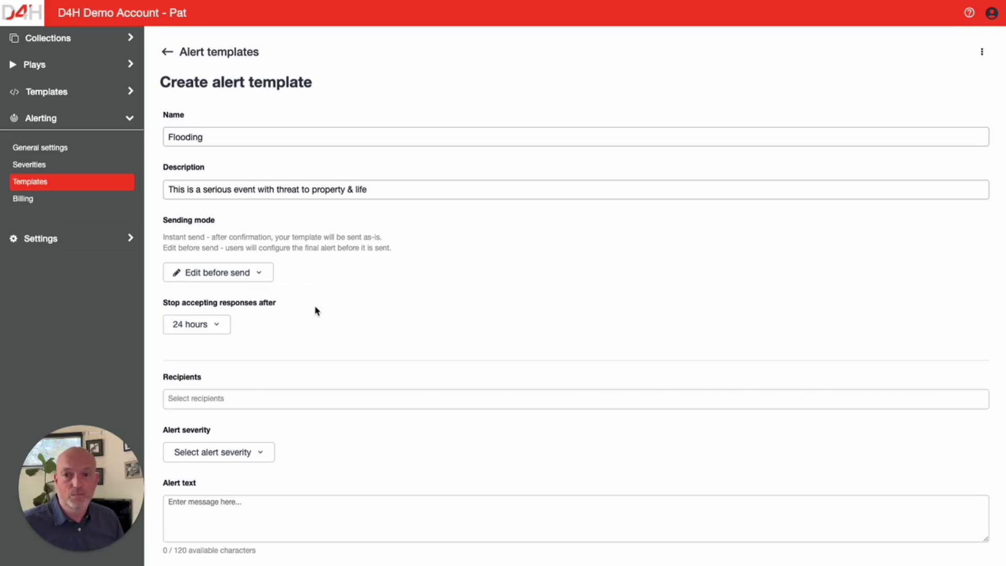
pyautogui.click(209, 324)
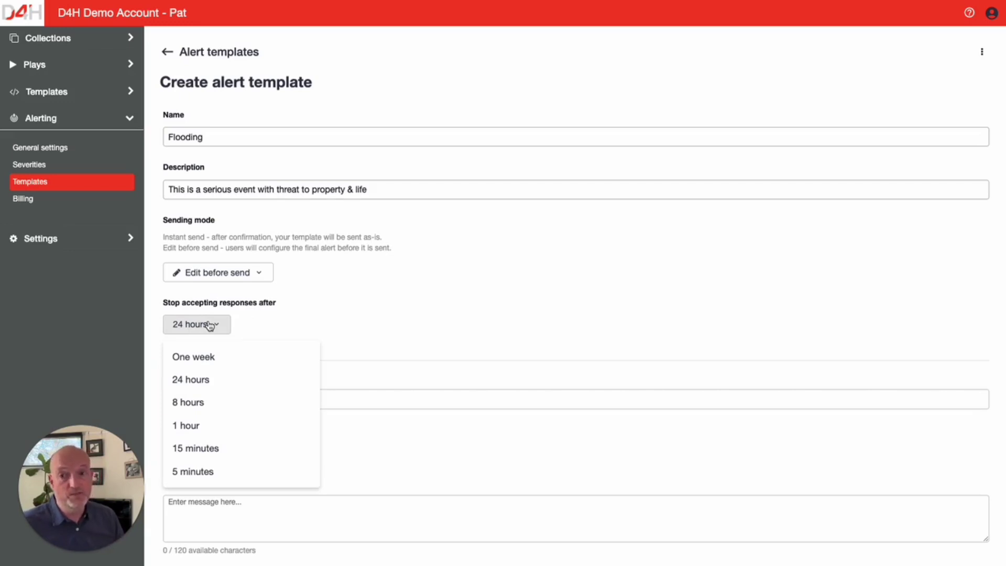
pyautogui.click(411, 332)
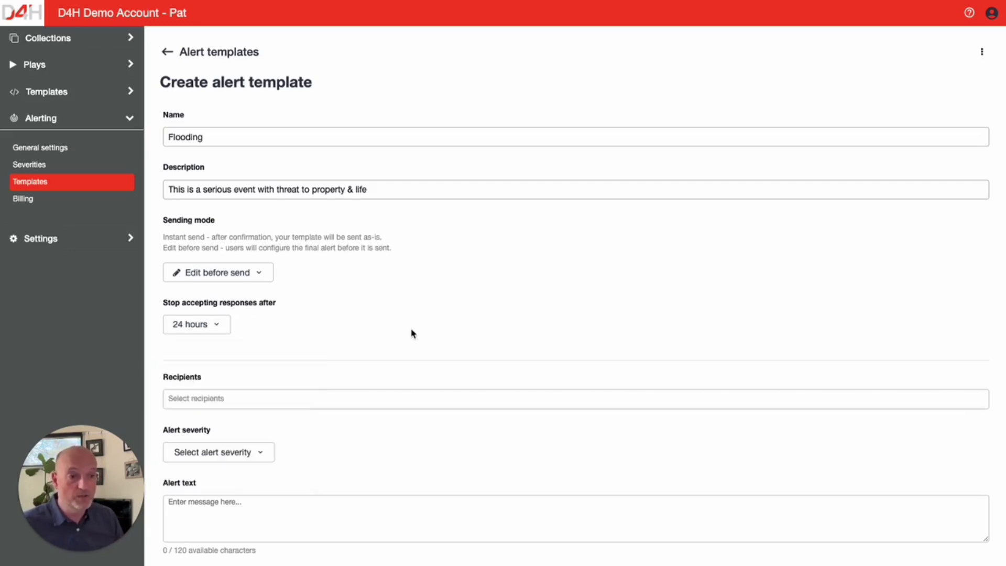
# - Pick individual team members as template recipients after briefly trying the On-Call Only filter
pyautogui.click(275, 404)
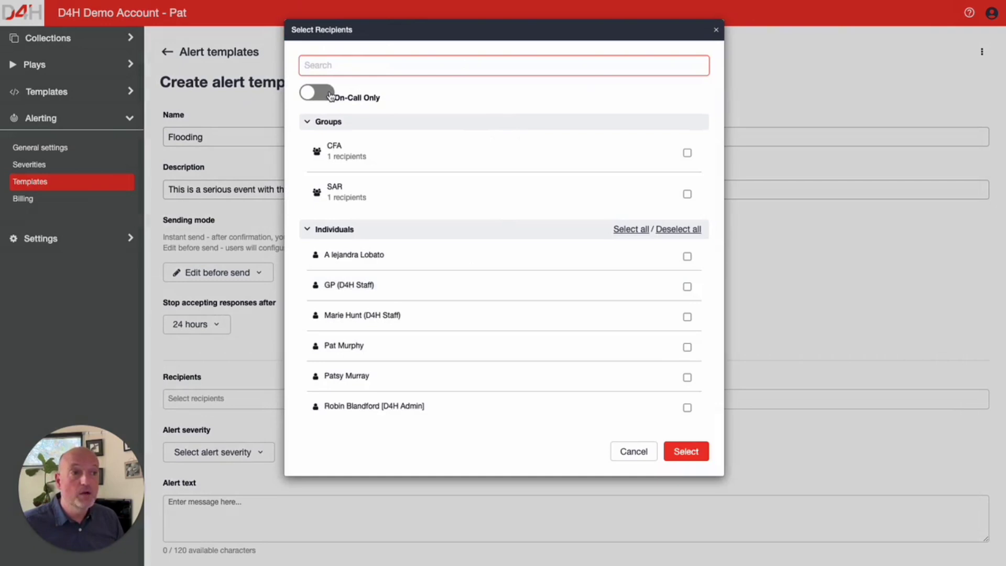
pyautogui.click(328, 95)
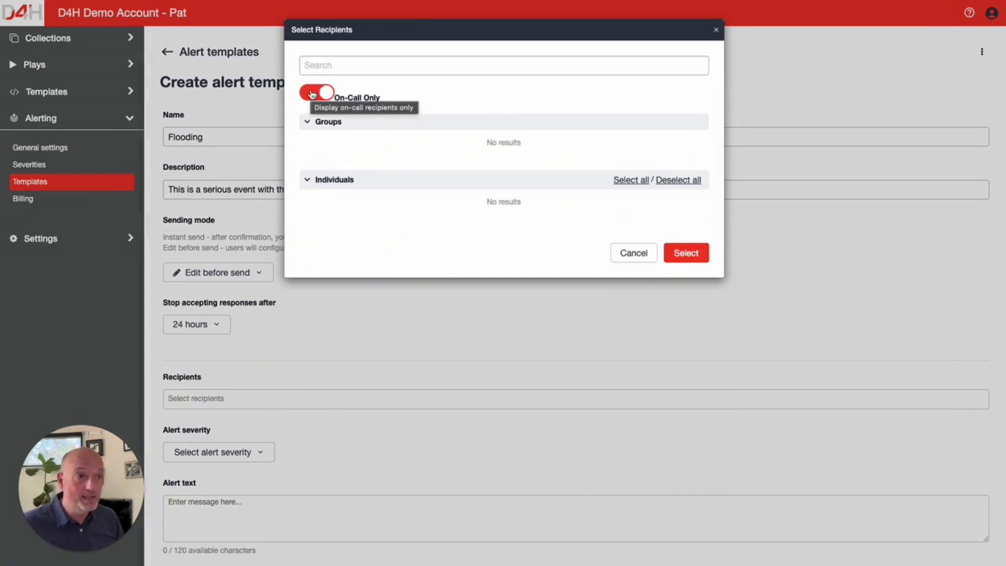
pyautogui.click(312, 95)
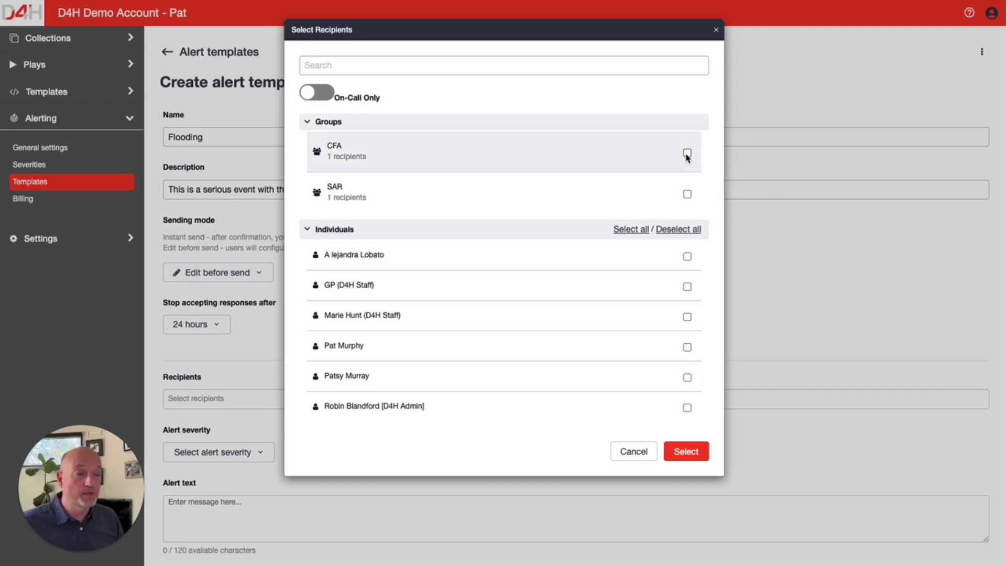
pyautogui.click(687, 257)
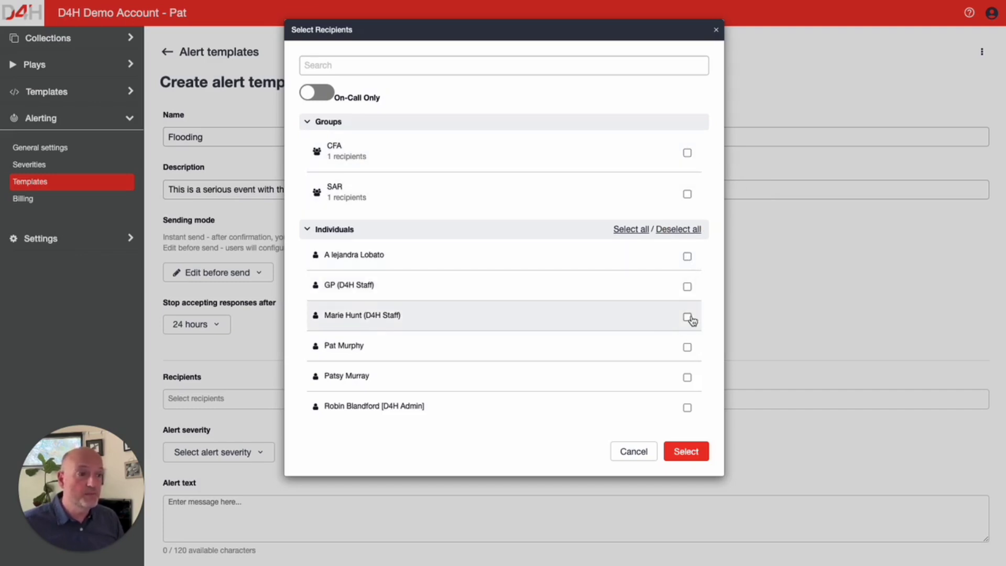
pyautogui.click(687, 347)
pyautogui.click(688, 318)
# - Confirm two recipients, set severity Critical, and enter alert text 'Flooding - pls get to station ASAP'
pyautogui.click(687, 377)
pyautogui.click(686, 451)
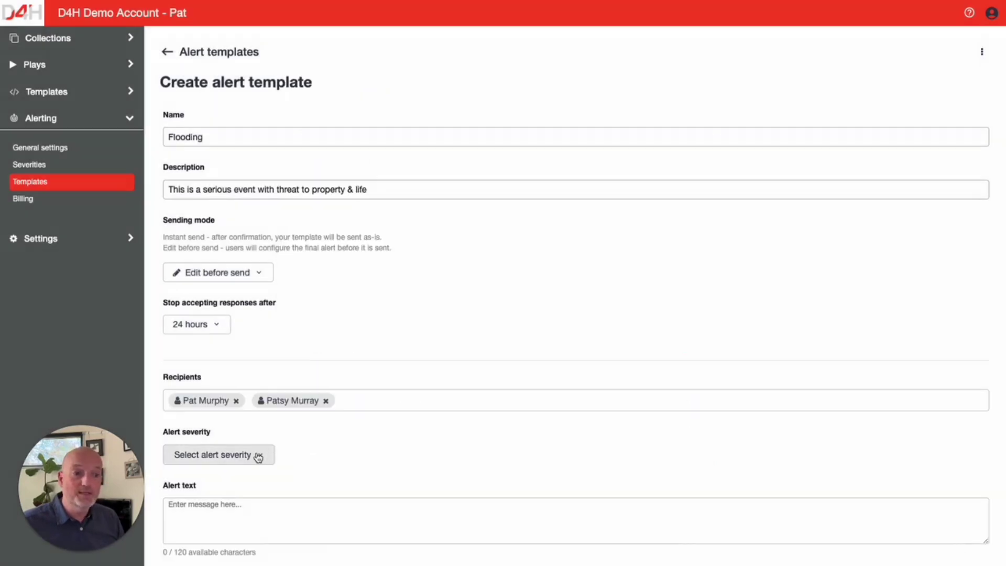
pyautogui.click(258, 454)
pyautogui.scroll(-3, 258, 457)
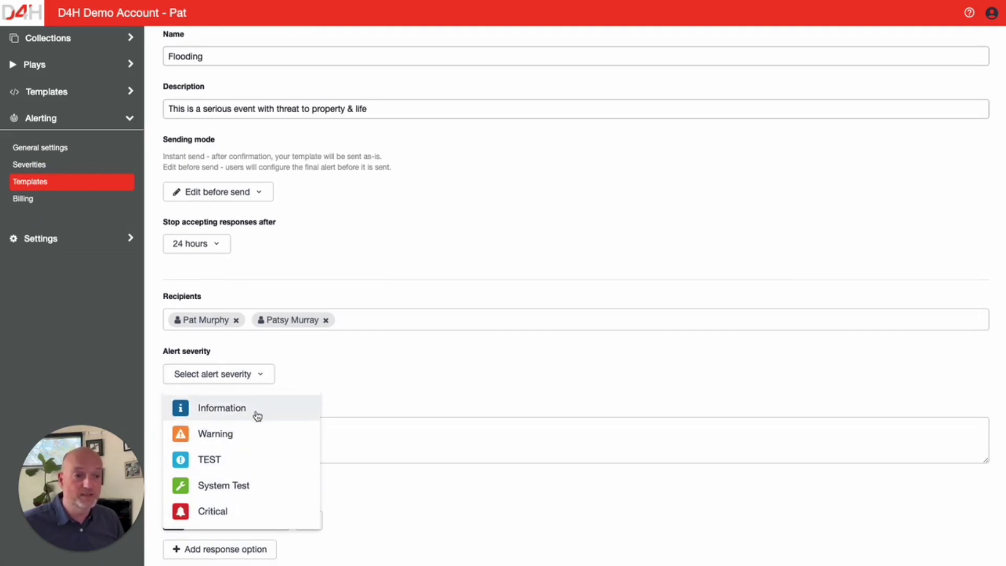
pyautogui.click(223, 512)
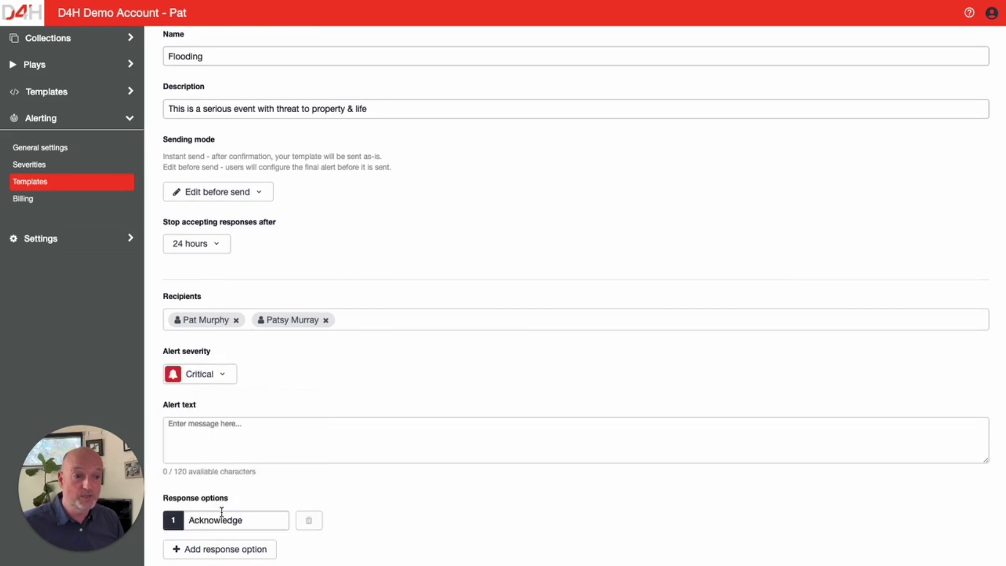
pyautogui.click(264, 443)
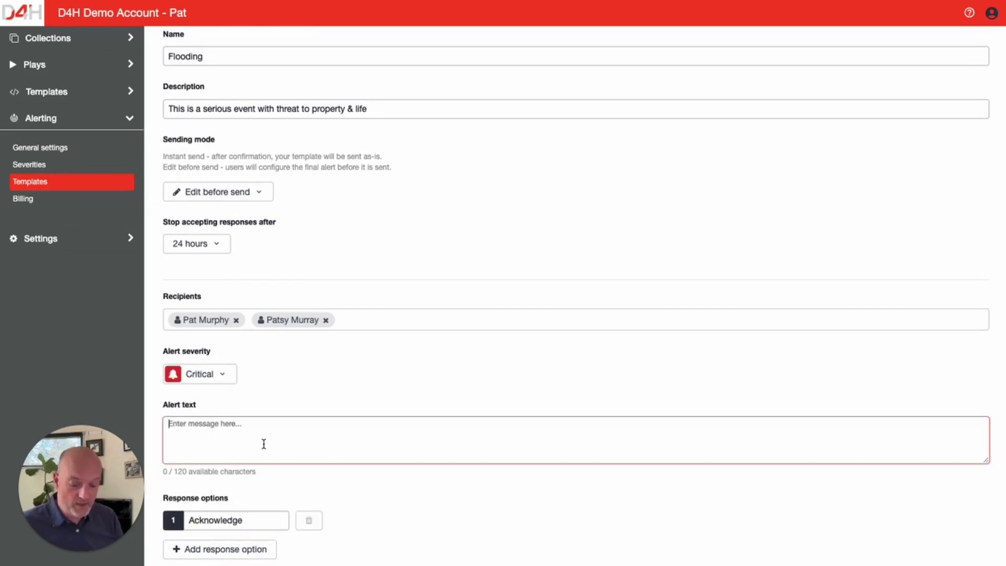
pyautogui.write('Flooding - pls get to station ASAP')
# - Replace Acknowledge with response 'On', add 'Delayed', and save the template
pyautogui.scroll(-1, 318, 390)
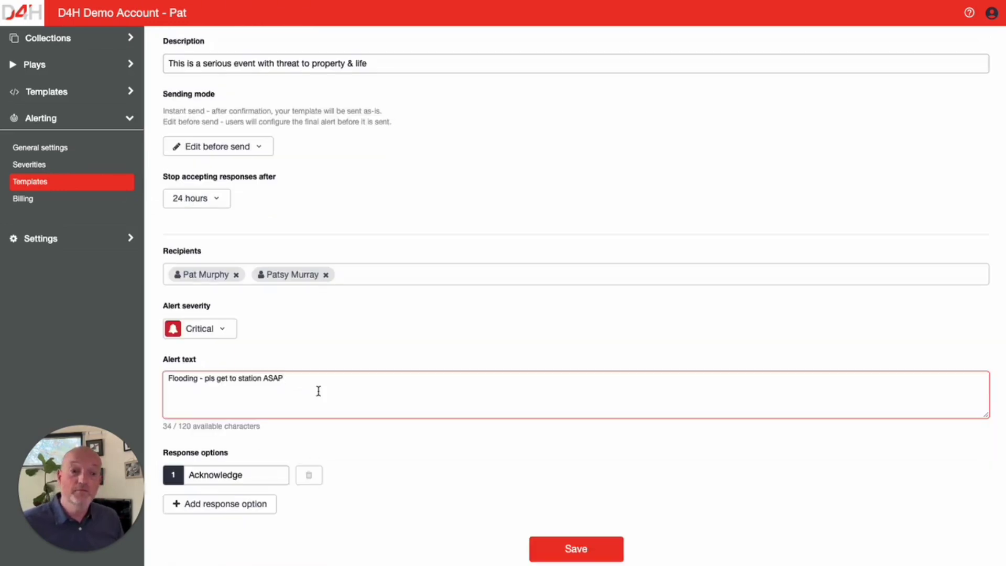
pyautogui.doubleClick(262, 475)
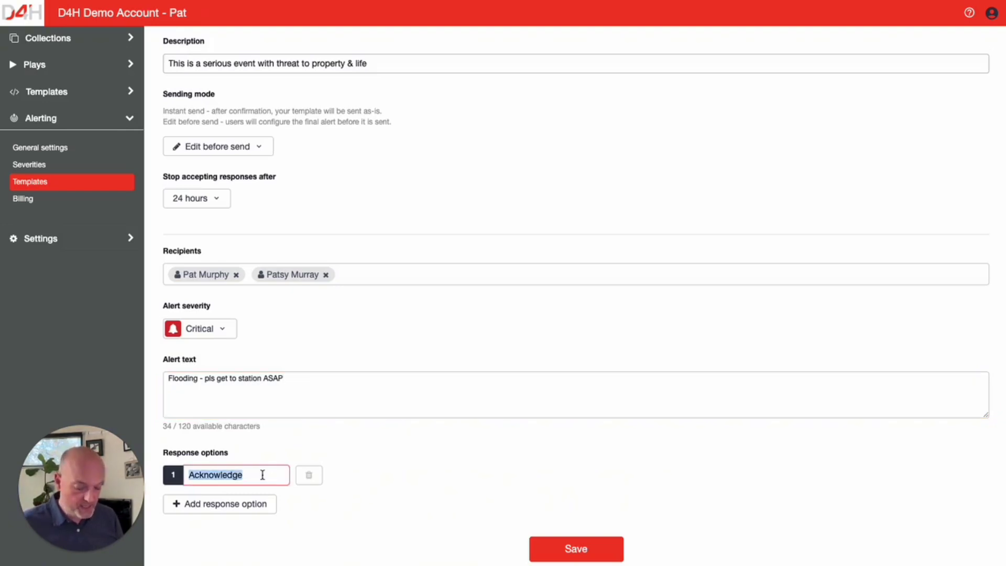
pyautogui.write('On')
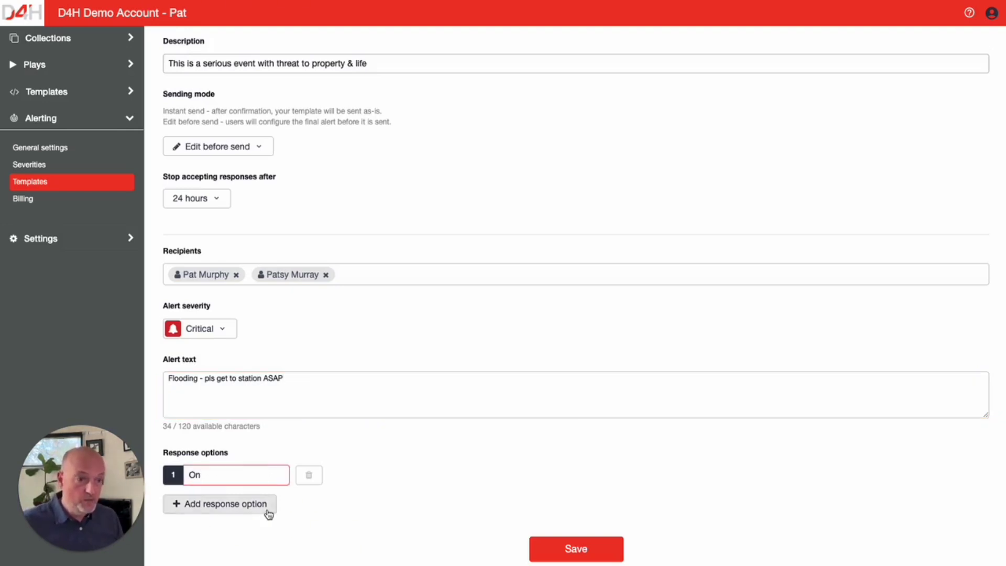
pyautogui.click(207, 502)
pyautogui.write('Delayed')
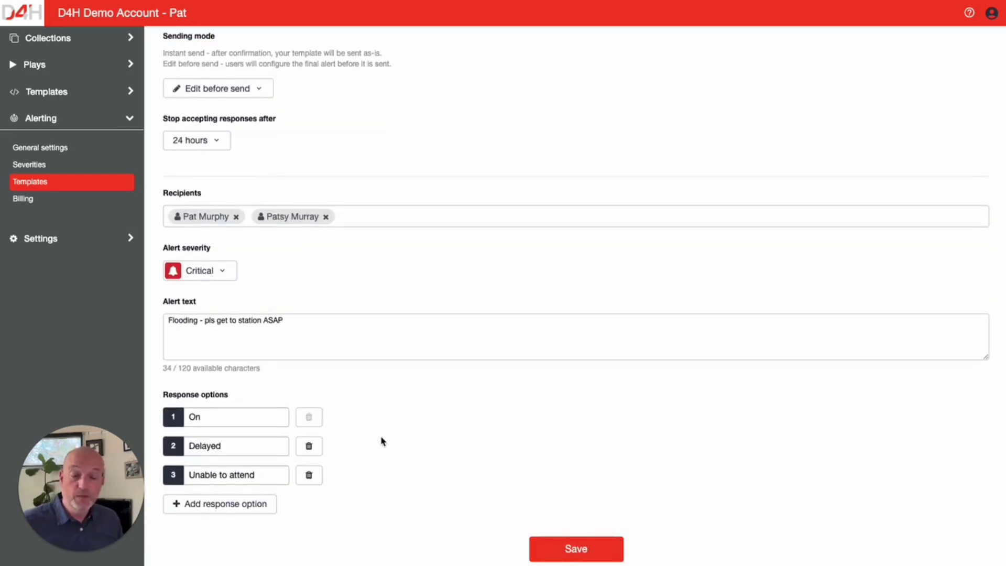
pyautogui.click(574, 548)
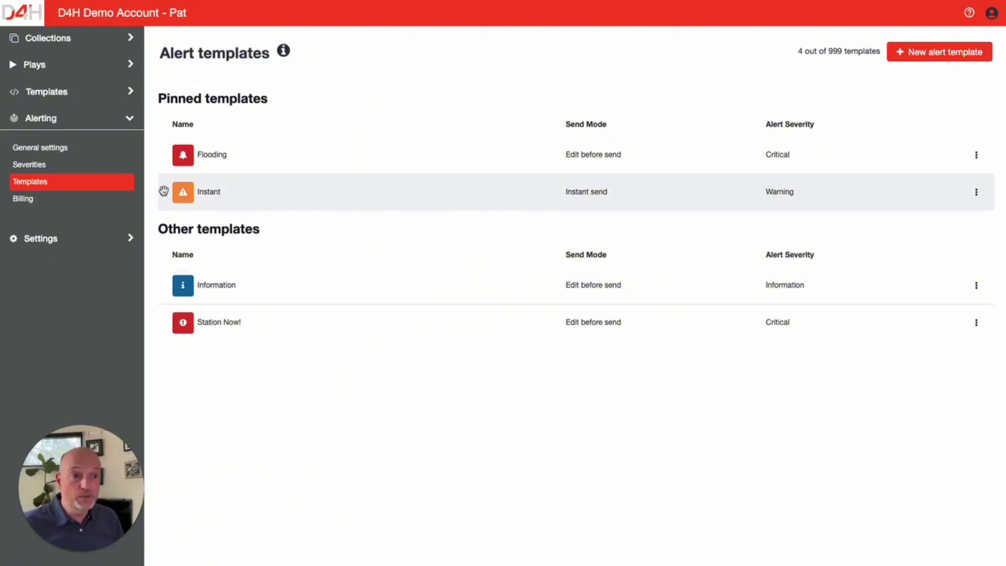
# - Drag the Instant template out of Pinned templates, then go to the Alerting home page
pyautogui.moveTo(164, 191)
pyautogui.mouseDown()
pyautogui.moveTo(161, 309)
pyautogui.moveTo(164, 192)
pyautogui.mouseUp()
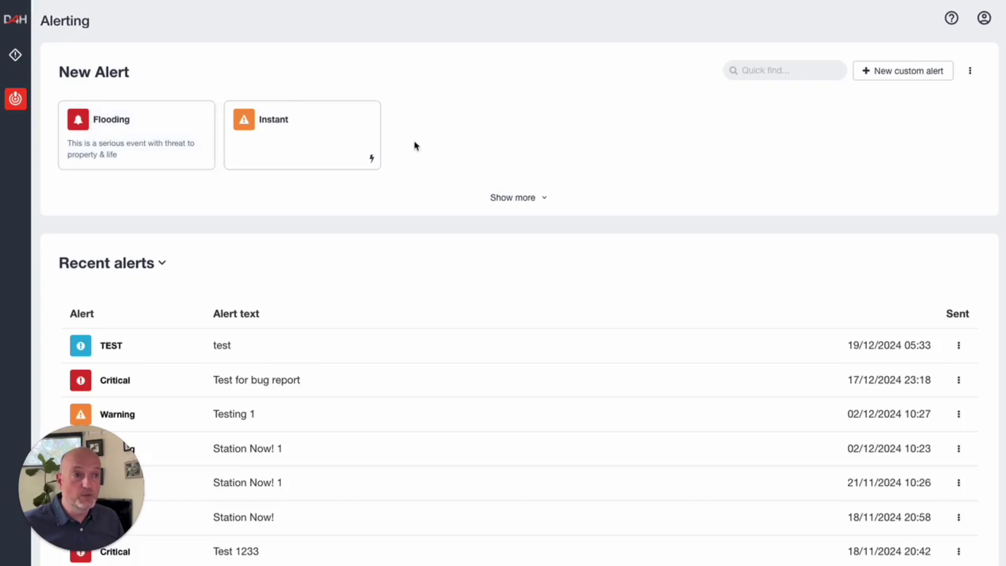
pyautogui.click(126, 131)
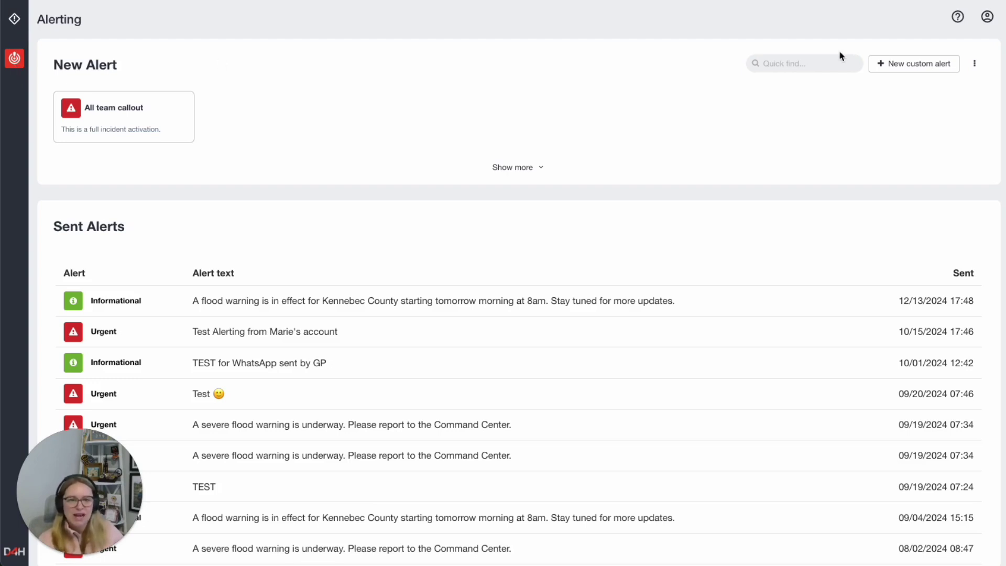
# - Scroll down the Alerting page to review the Sent Alerts history
pyautogui.scroll(-1, 864, 68)
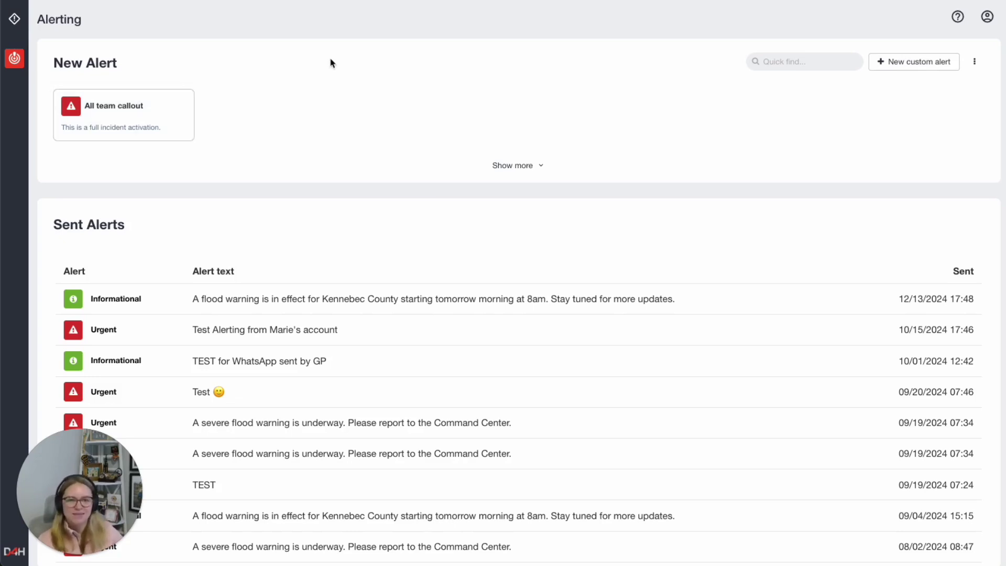
# - Start a new custom alert and tick a team member found by name search as recipient
pyautogui.click(917, 64)
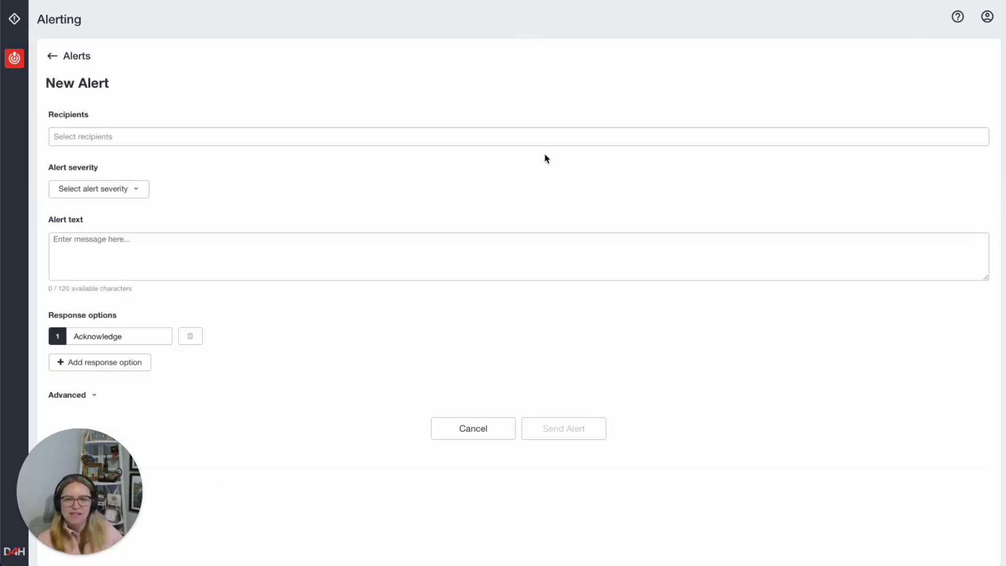
pyautogui.moveTo(57, 482); pyautogui.dragTo(873, 480)
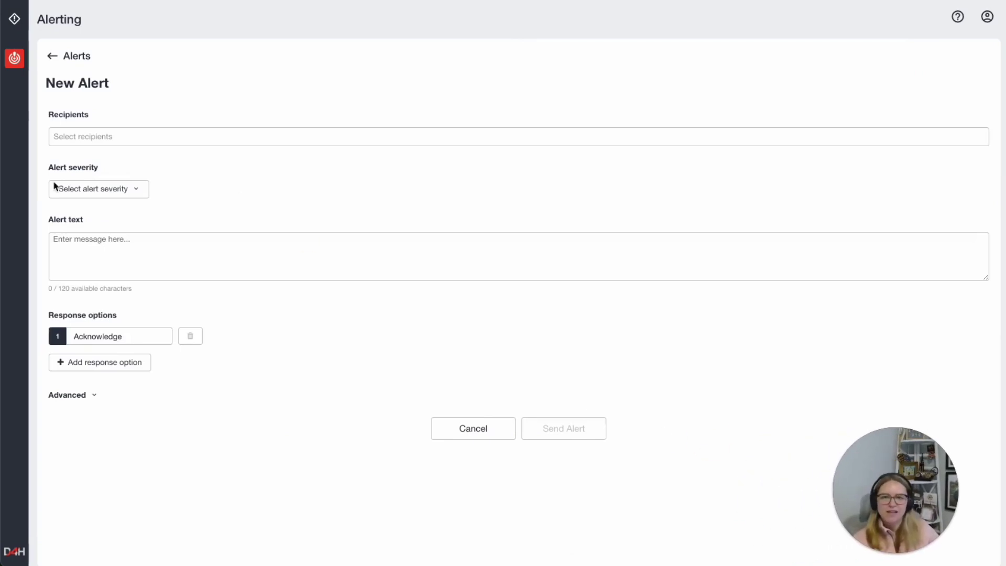
pyautogui.click(110, 140)
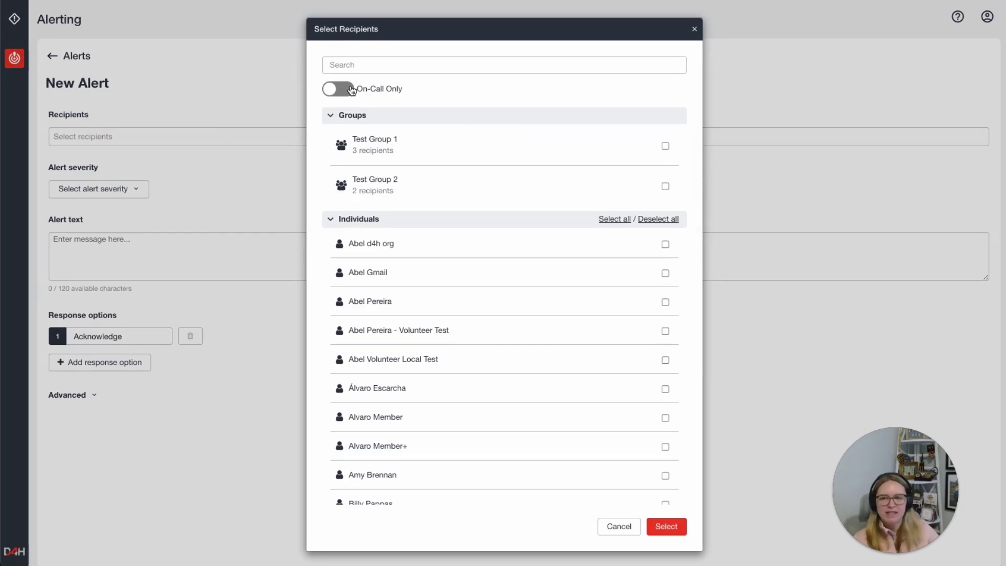
pyautogui.click(369, 65)
pyautogui.write('marie')
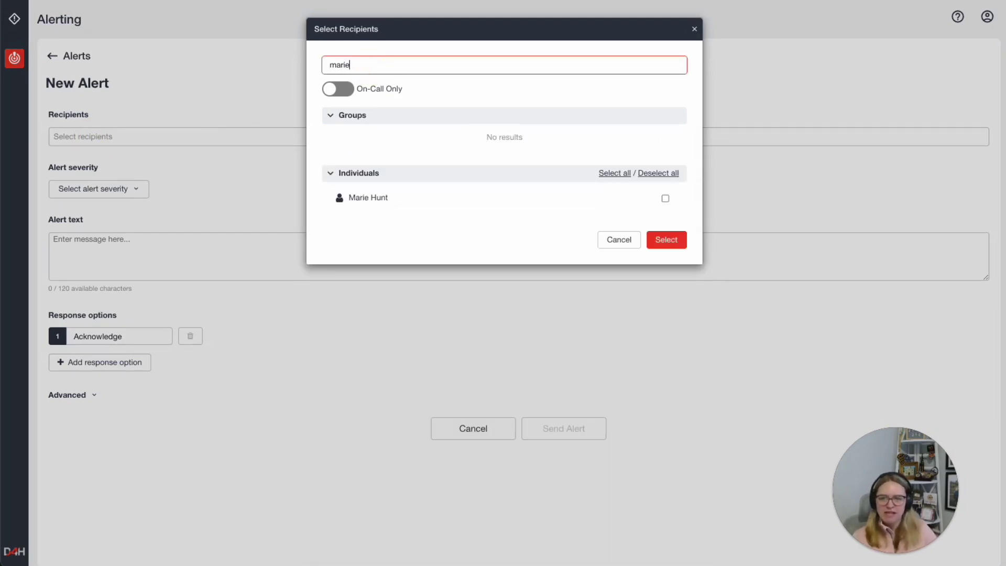
pyautogui.click(665, 198)
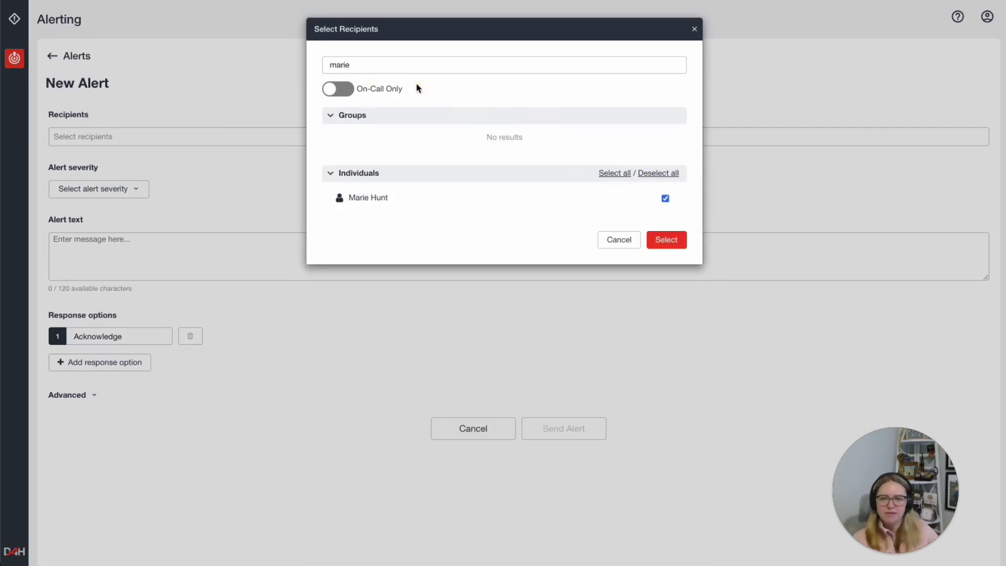
# - Clear the search, tick Test Group 1 and another individual, and confirm the recipients
pyautogui.click(278, 68)
pyautogui.press('BackSpace')
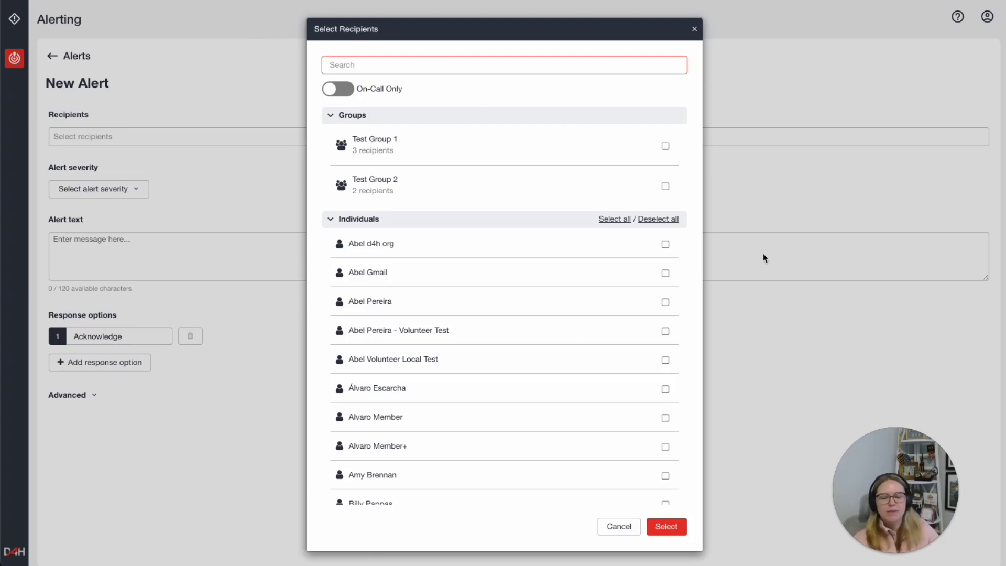
pyautogui.click(664, 147)
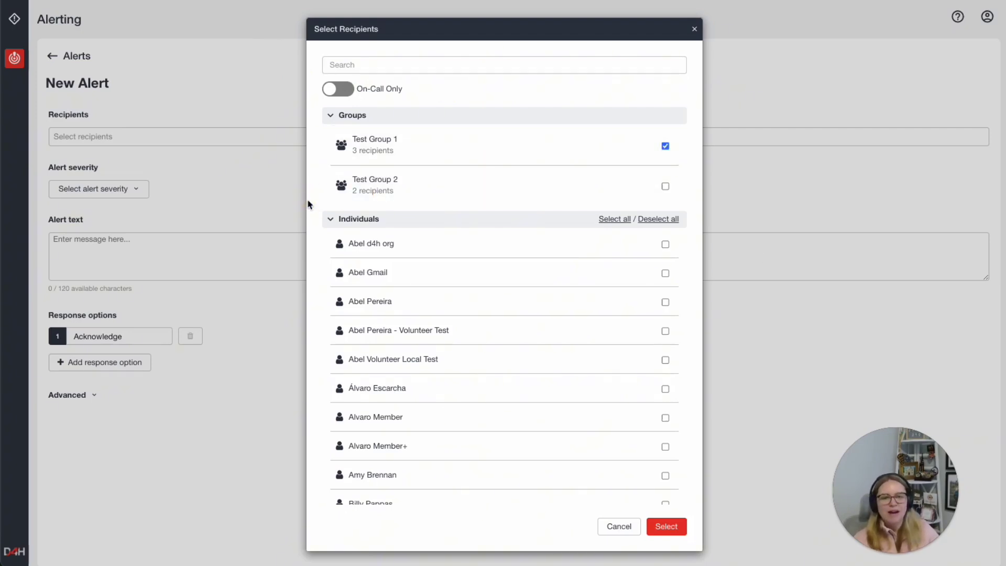
pyautogui.click(342, 93)
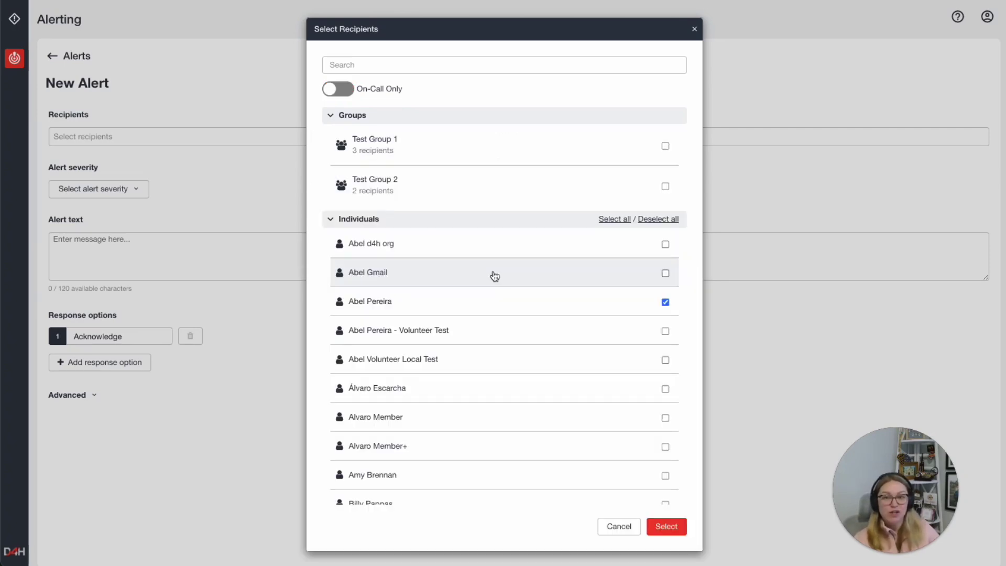
pyautogui.click(671, 533)
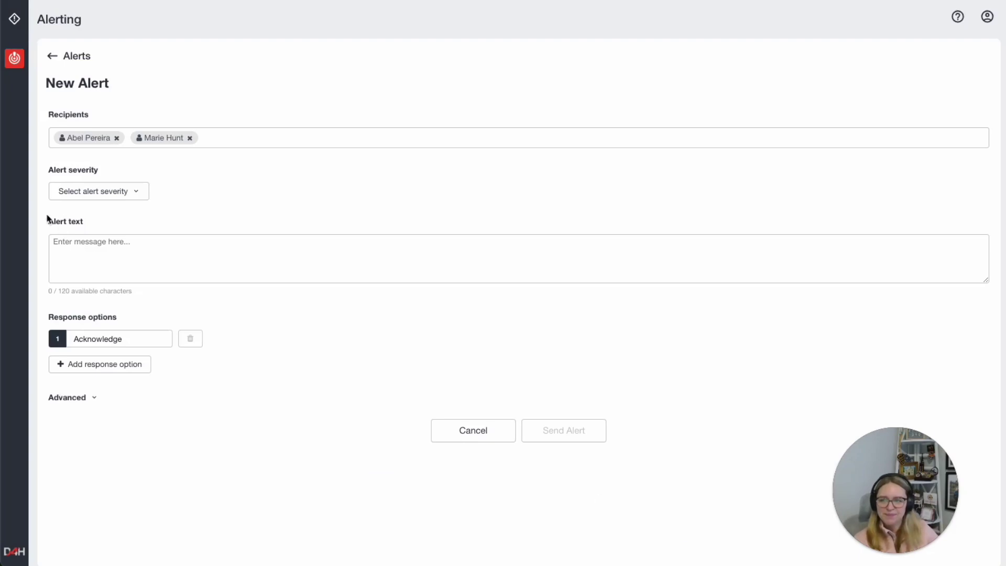
# - Make the alert Informational and paste in the Hurricane Irene message
pyautogui.click(82, 199)
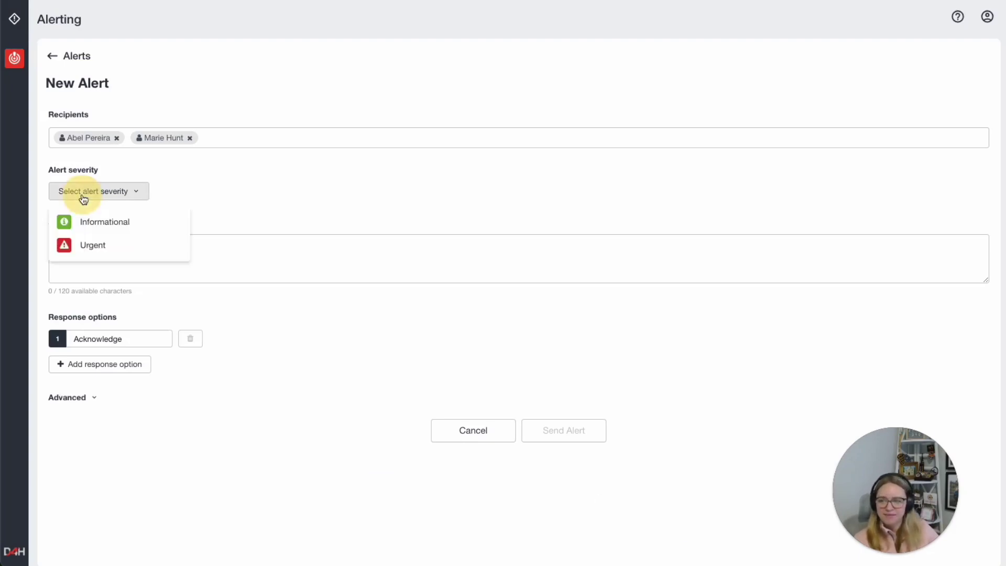
pyautogui.click(95, 222)
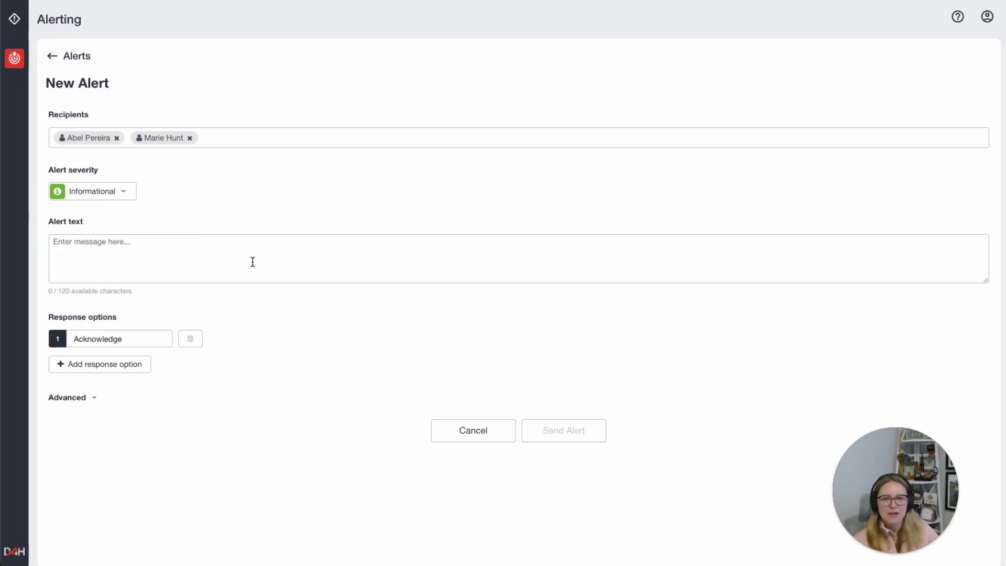
pyautogui.click(71, 246)
pyautogui.write('Hurricane Irene is 150 miles from the coast and has turned inward.  EOC preparations in effect.')
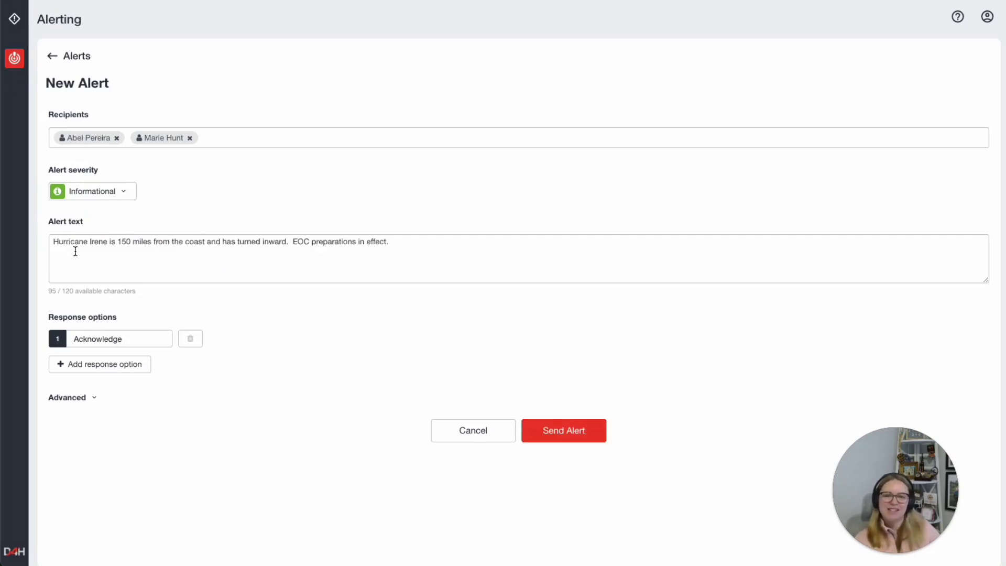
pyautogui.moveTo(116, 318); pyautogui.dragTo(56, 316)
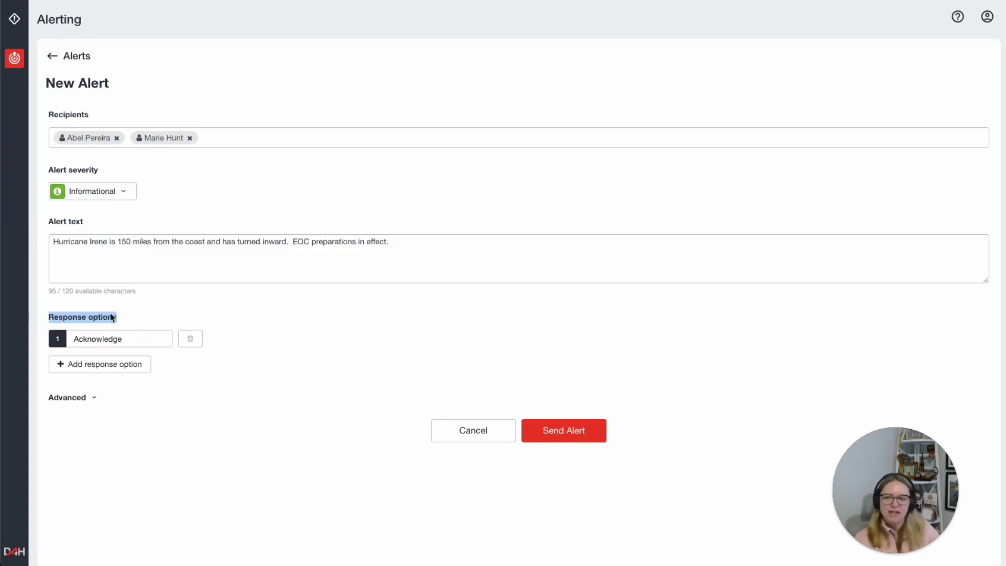
pyautogui.click(131, 319)
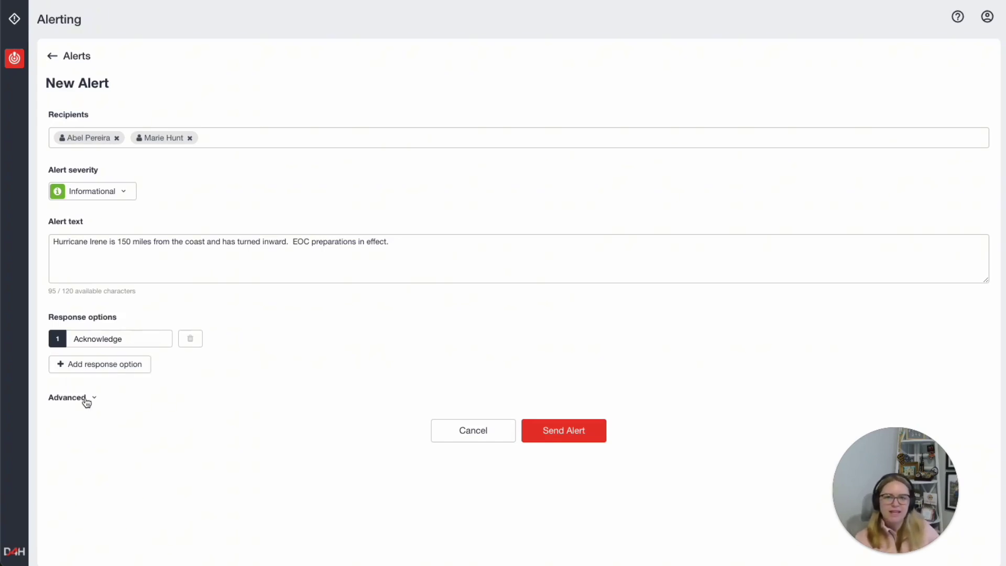
# - Under Advanced, stop accepting responses after 8 hours
pyautogui.click(84, 398)
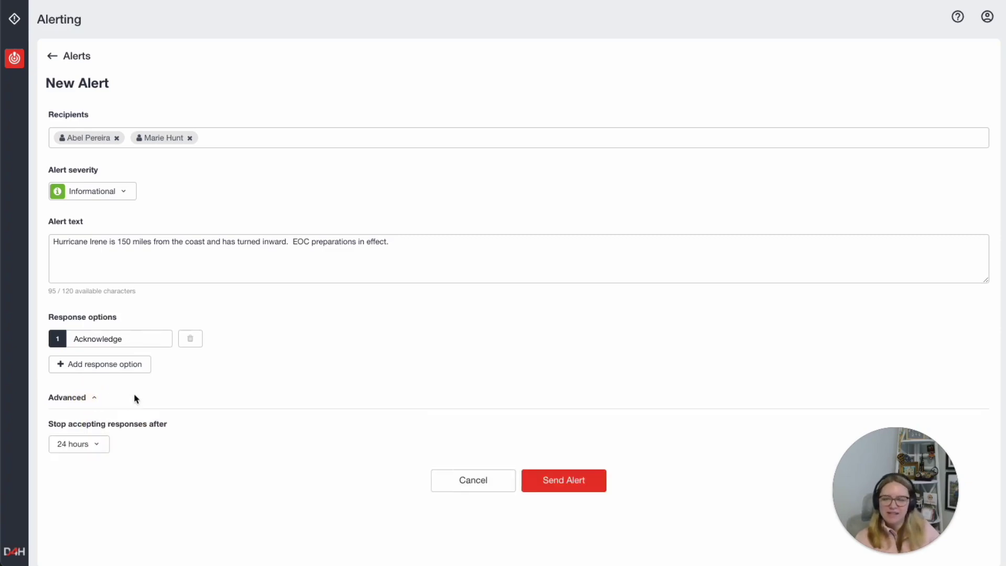
pyautogui.moveTo(178, 425); pyautogui.dragTo(48, 425)
pyautogui.click(130, 430)
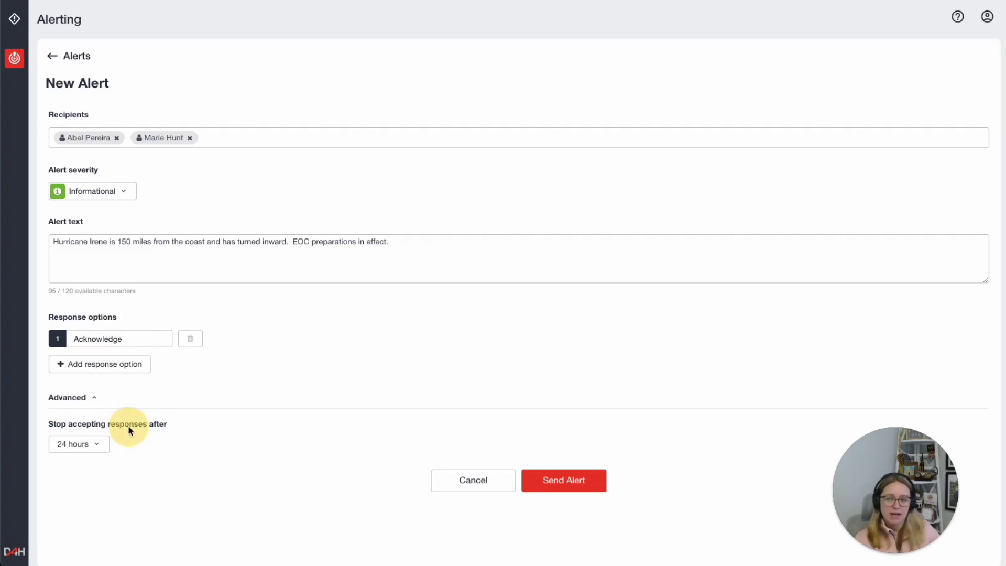
pyautogui.click(94, 445)
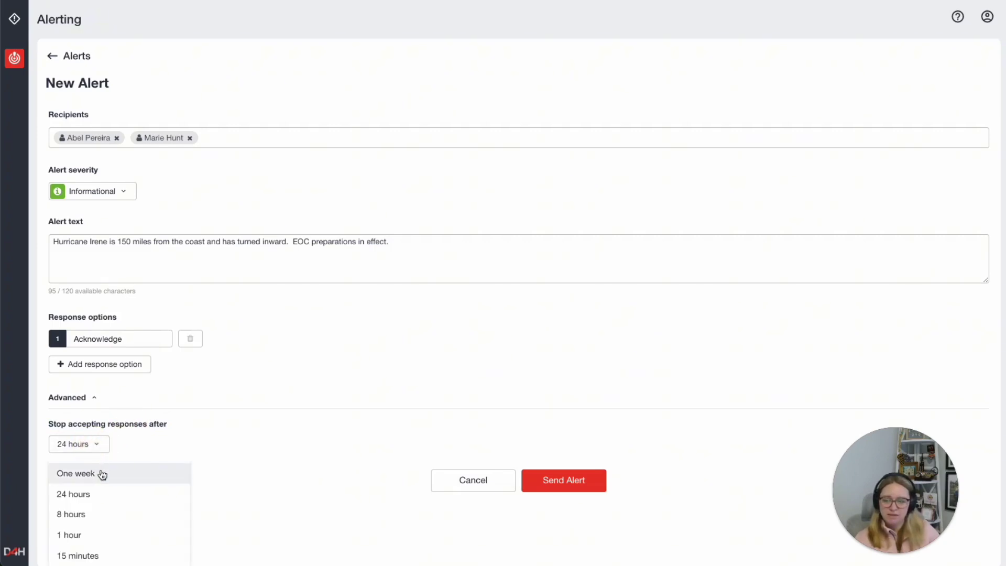
pyautogui.click(73, 514)
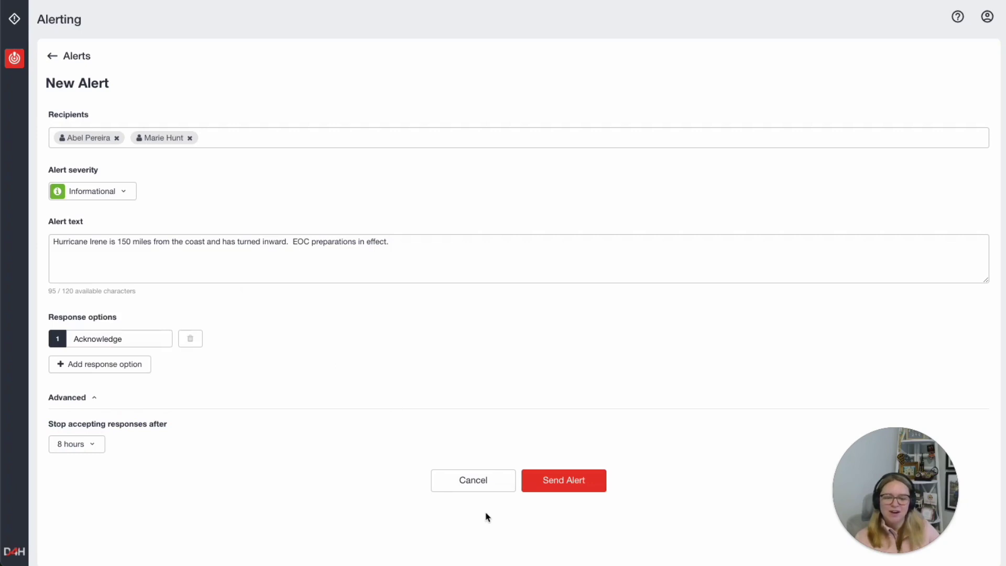
# - Send the Informational alert to both recipients and return to the Alerts list
pyautogui.click(554, 487)
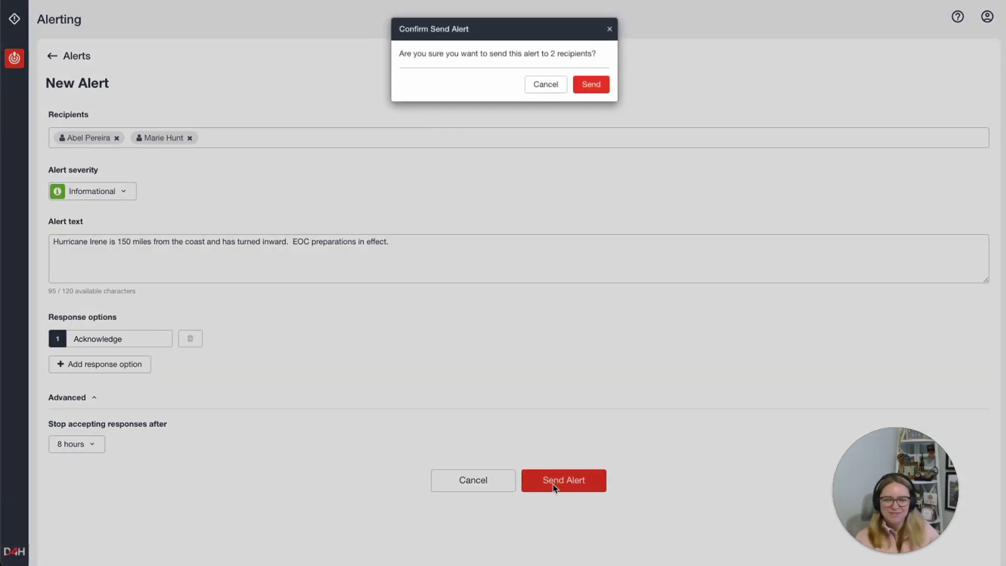
pyautogui.click(584, 89)
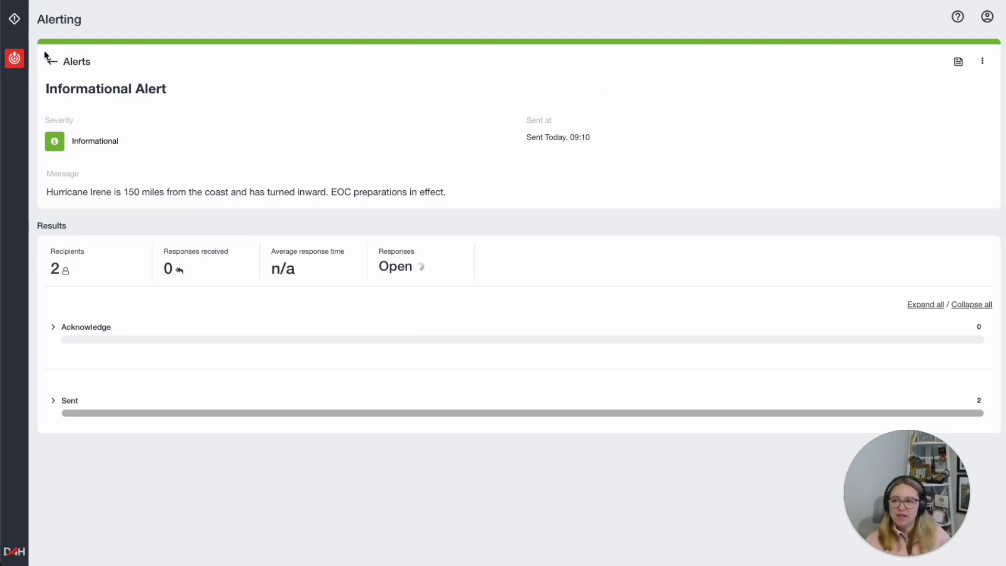
pyautogui.click(51, 62)
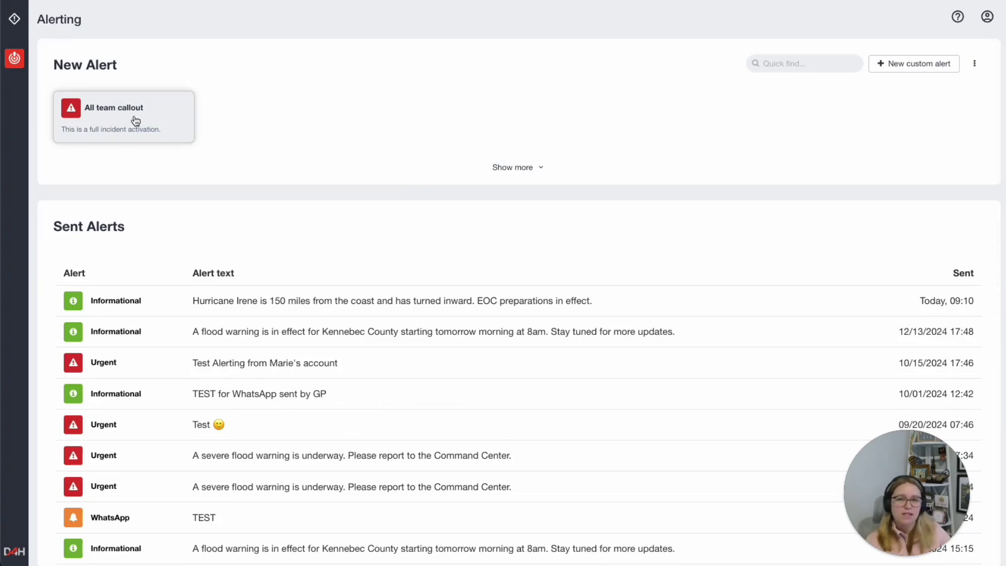
# - Send an All team callout alert with the XYZ placeholder replaced by 'Hurricane Irene'
pyautogui.click(120, 114)
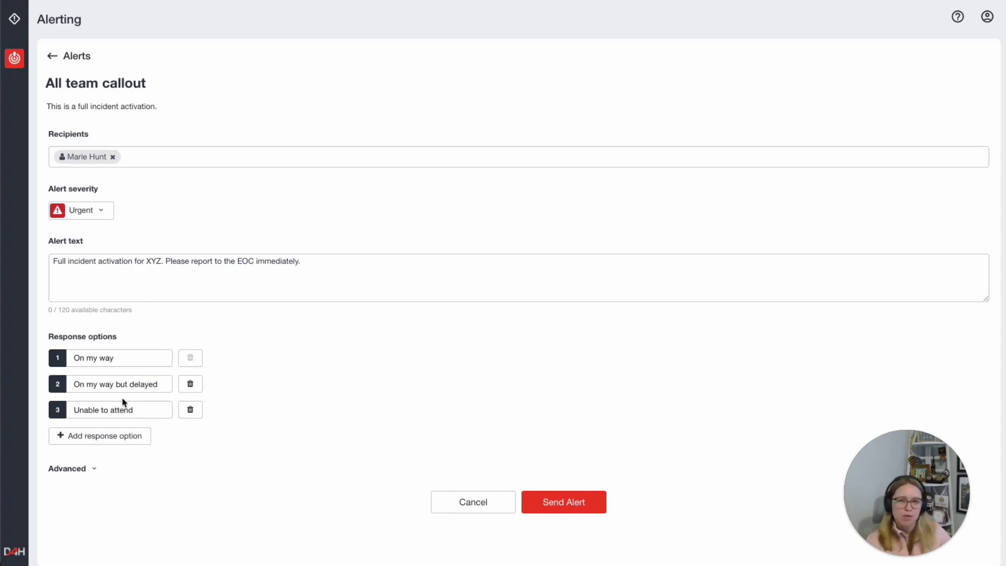
pyautogui.click(563, 502)
pyautogui.moveTo(162, 260); pyautogui.dragTo(147, 260)
pyautogui.write('Hurricane Irene')
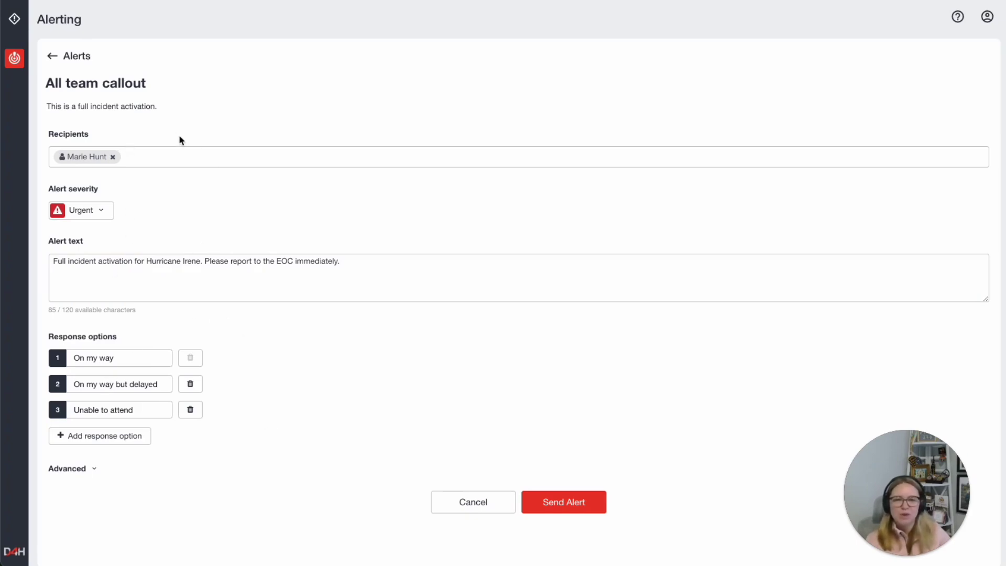
pyautogui.click(581, 507)
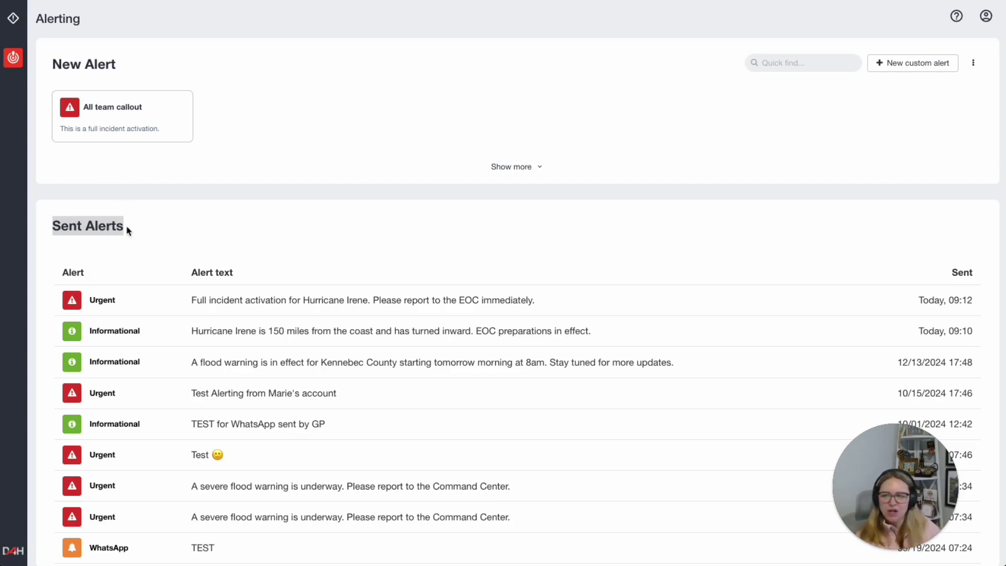
# - Open the Urgent Hurricane Irene alert's results and highlight its recipient and response counts
pyautogui.moveTo(129, 228); pyautogui.dragTo(48, 225)
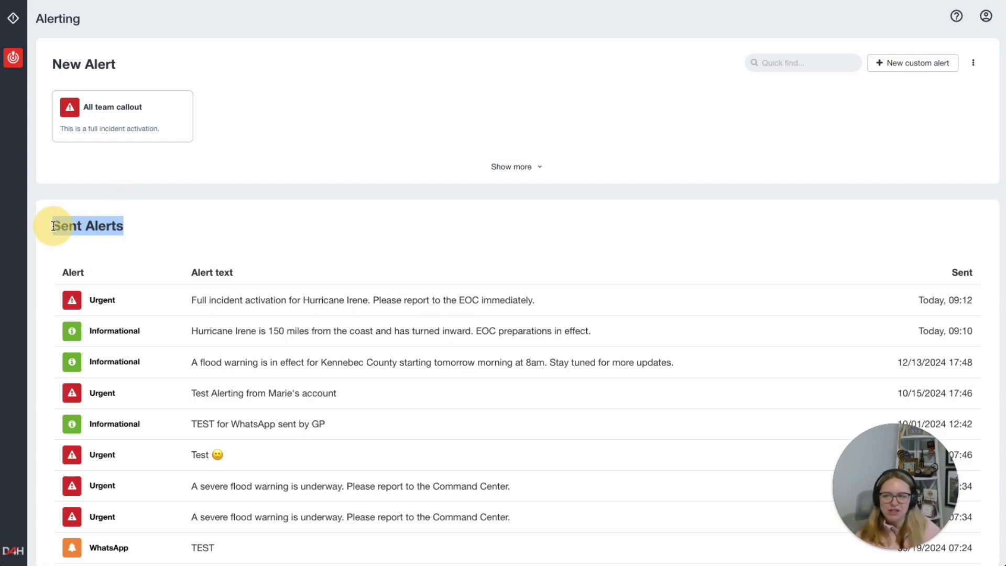
pyautogui.click(274, 220)
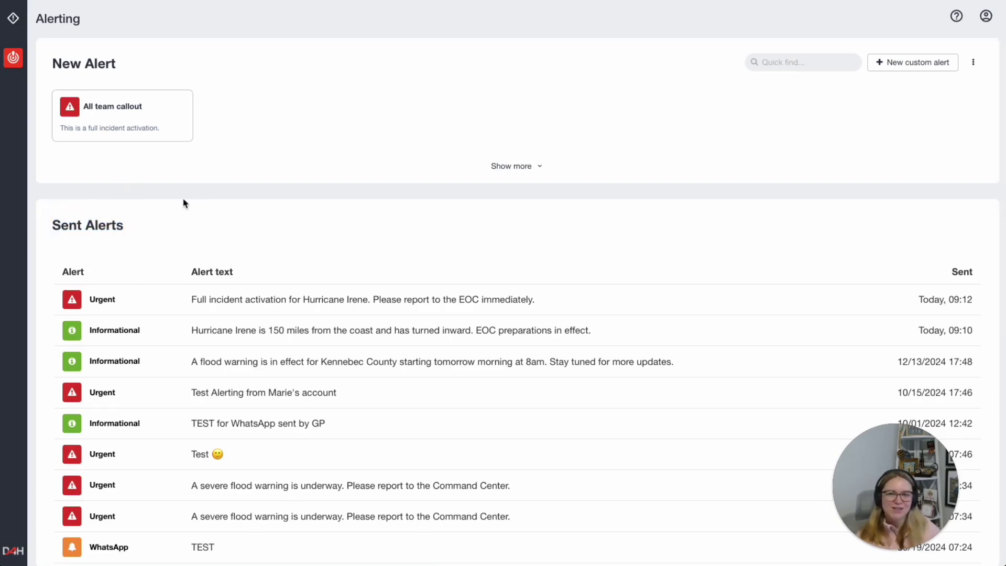
pyautogui.click(284, 305)
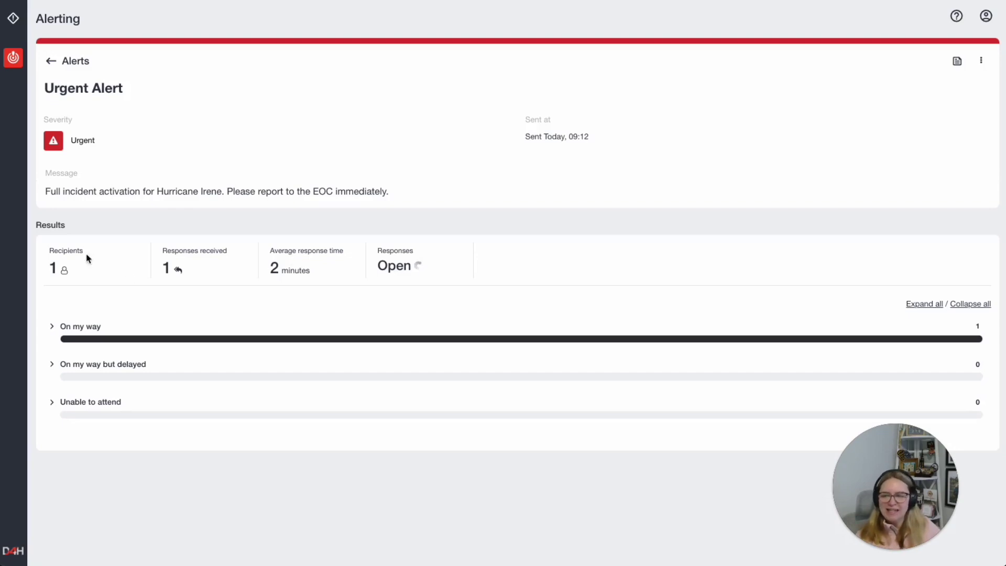
pyautogui.moveTo(84, 256); pyautogui.dragTo(49, 253)
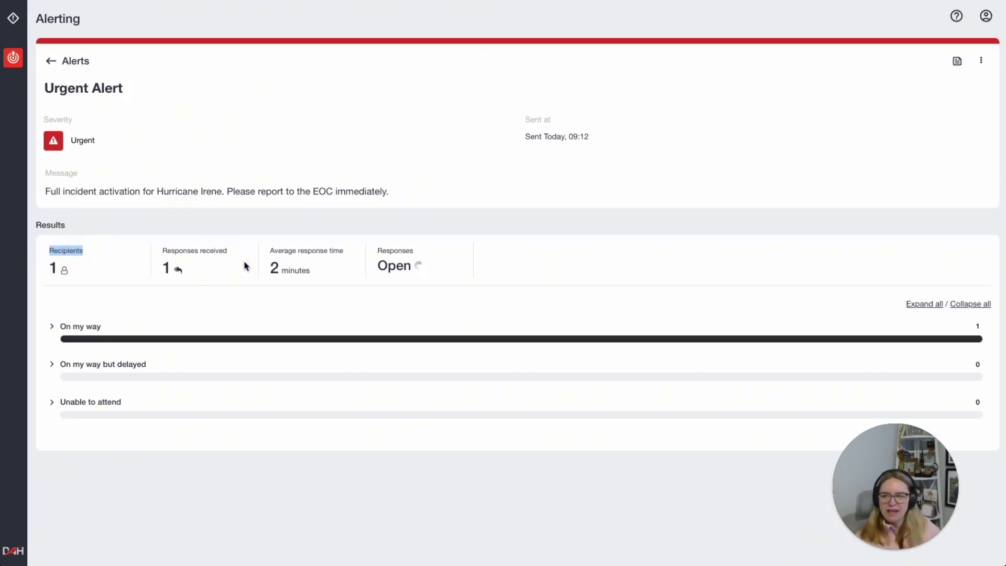
pyautogui.moveTo(228, 251); pyautogui.dragTo(162, 252)
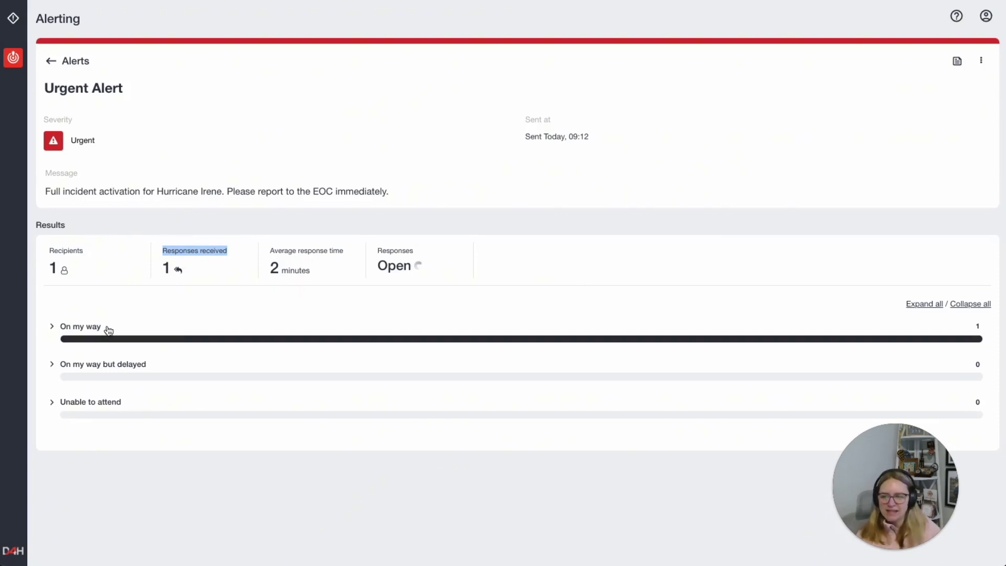
# - Expand On my way to show its single 09:14 response; highlight average response time and status
pyautogui.click(53, 328)
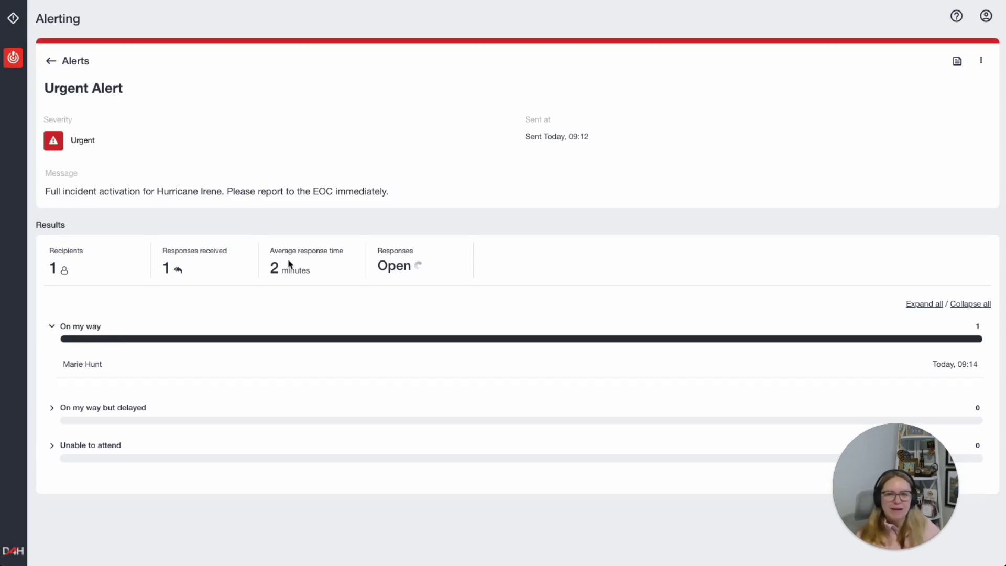
pyautogui.moveTo(345, 254); pyautogui.dragTo(274, 251)
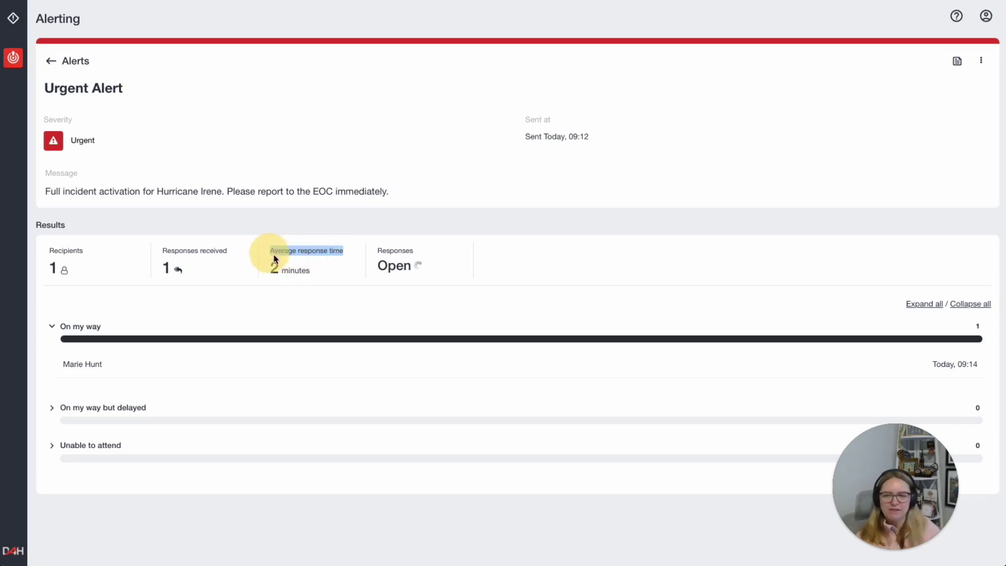
pyautogui.moveTo(425, 251)
pyautogui.moveTo(419, 251); pyautogui.dragTo(375, 254)
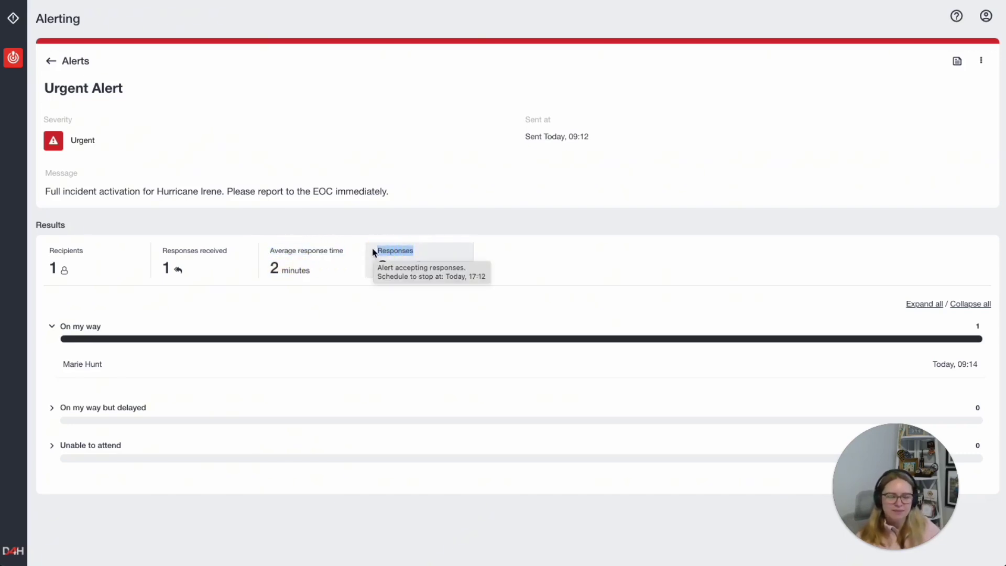
pyautogui.click(419, 310)
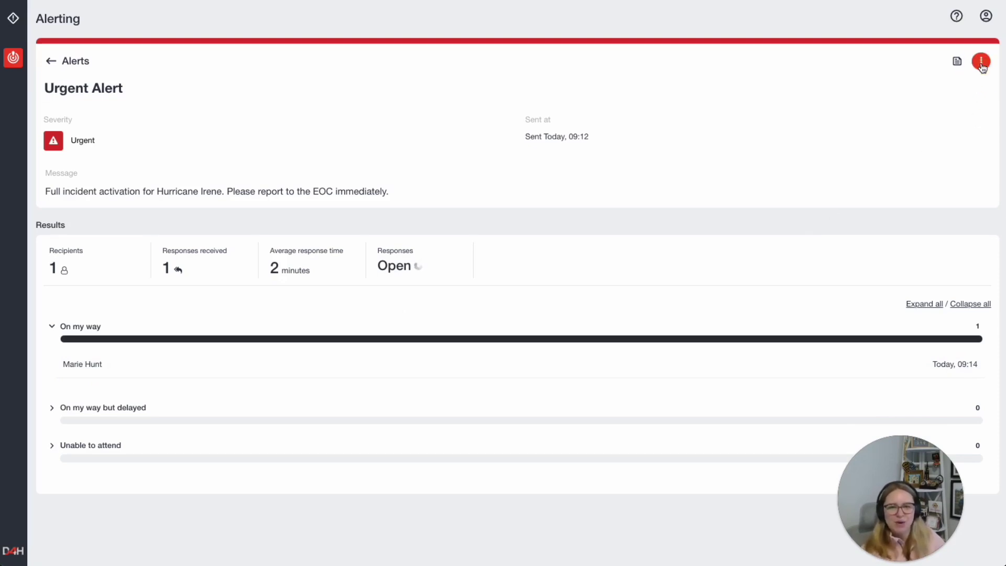
# - Stop accepting responses on the Urgent Hurricane Irene alert so its status reads Closed
pyautogui.click(981, 62)
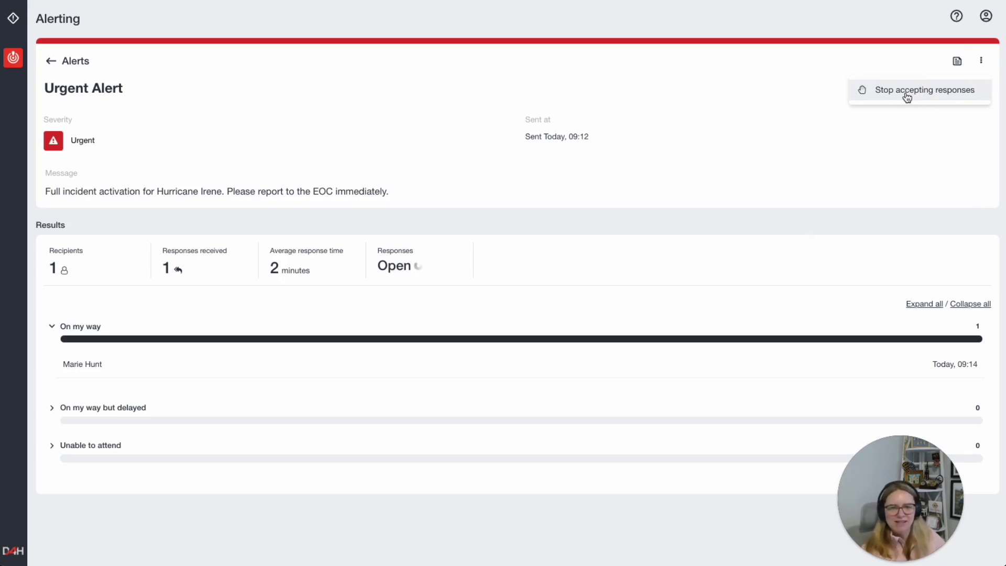
pyautogui.click(907, 98)
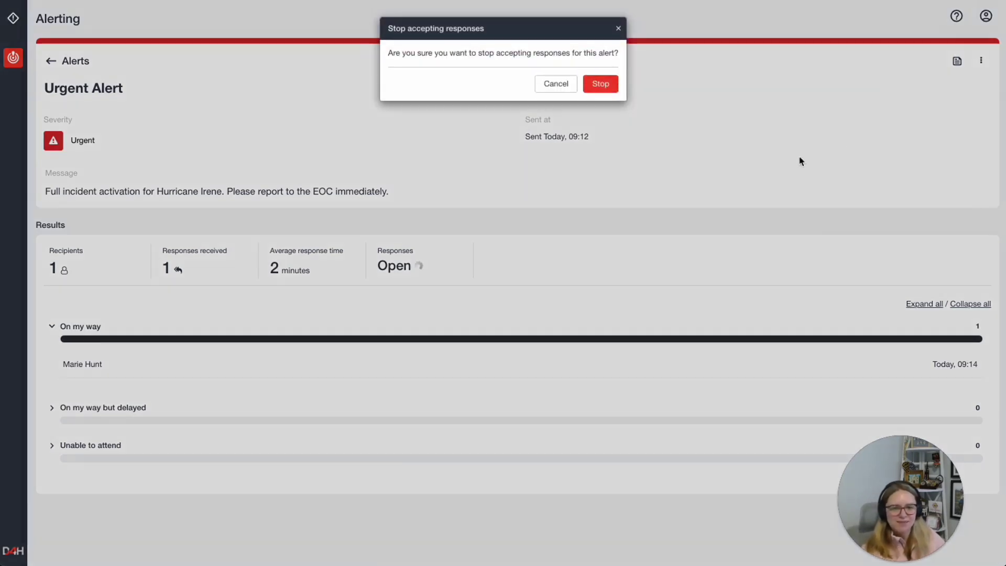
pyautogui.click(602, 85)
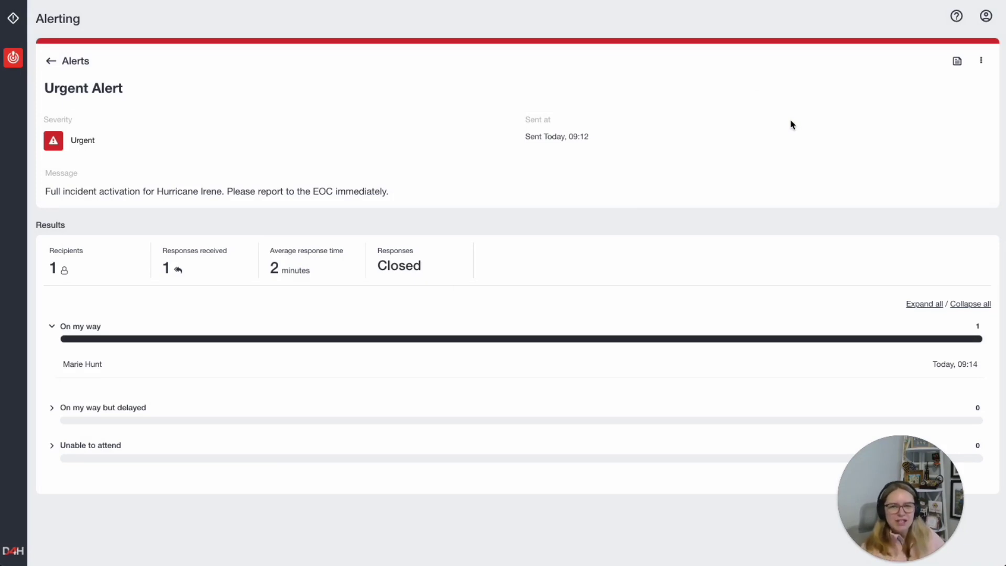